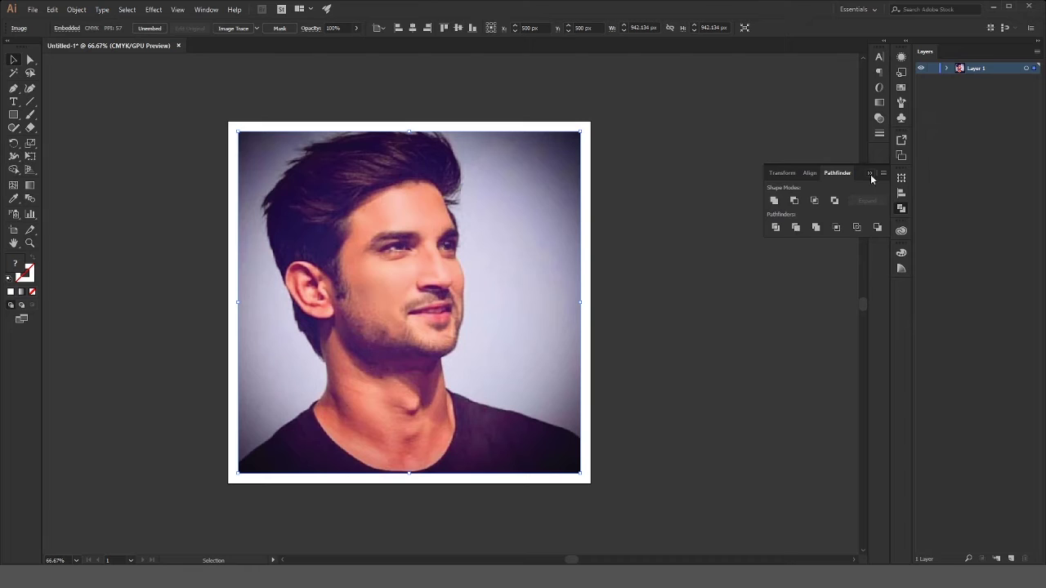
- Close the Pathfinder panel and select the reference photo in Layer 1
click(870, 174)
click(946, 69)
click(932, 80)
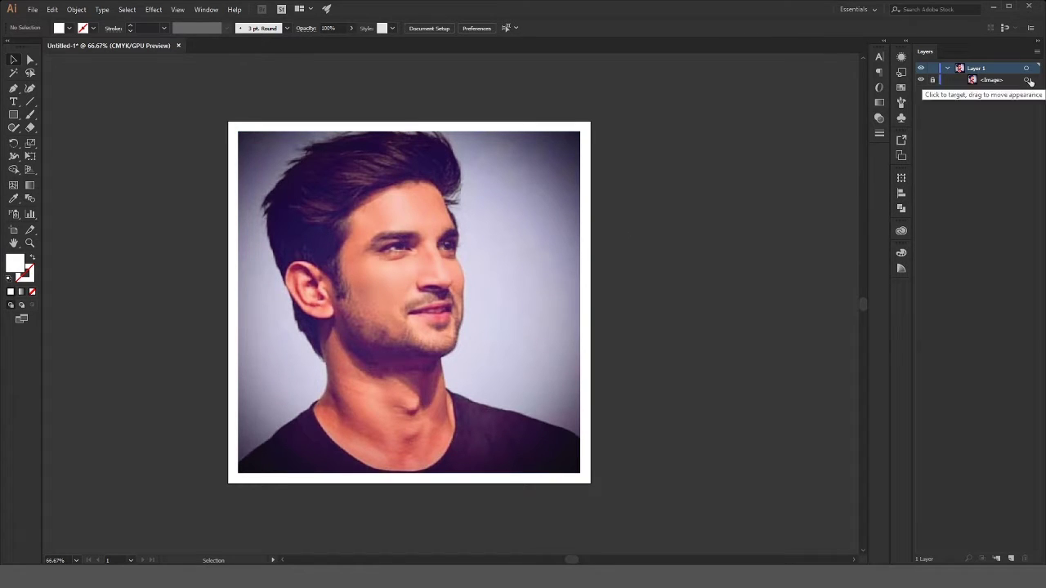
click(933, 80)
click(1027, 79)
- Fade the reference photo to about 47% opacity and lock it for tracing
click(357, 28)
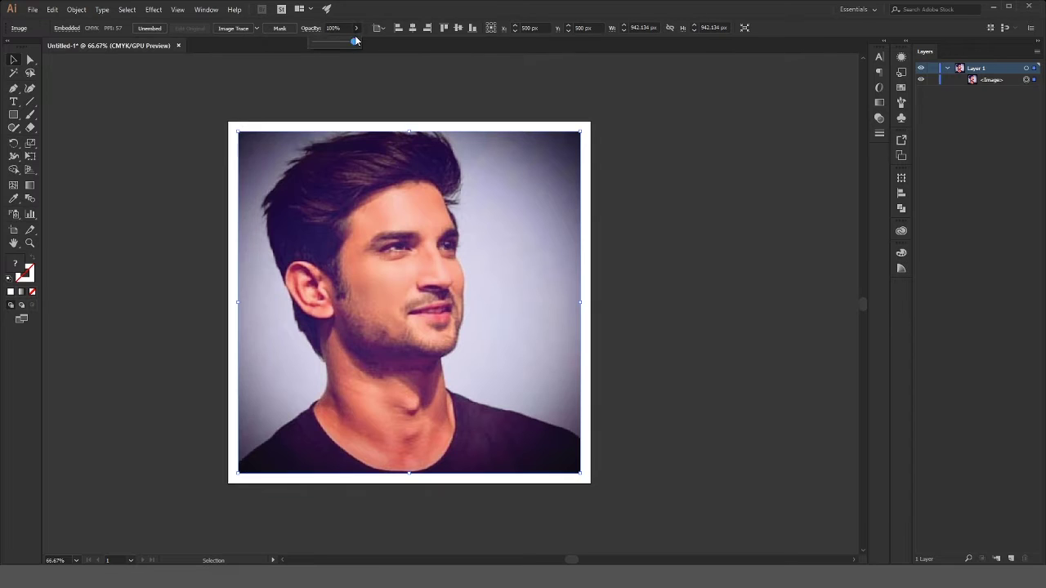
drag(358, 42, 331, 45)
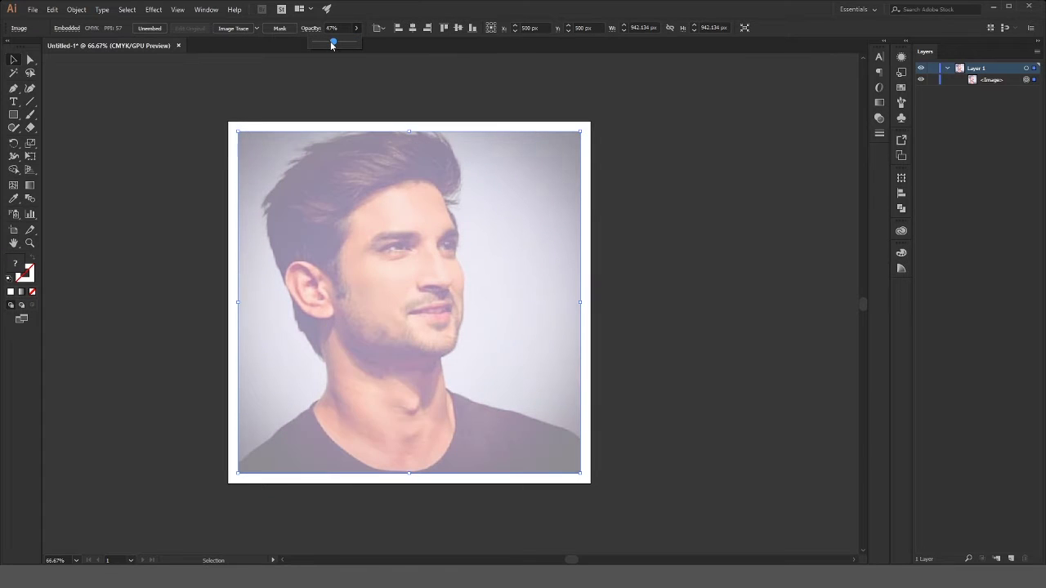
click(934, 80)
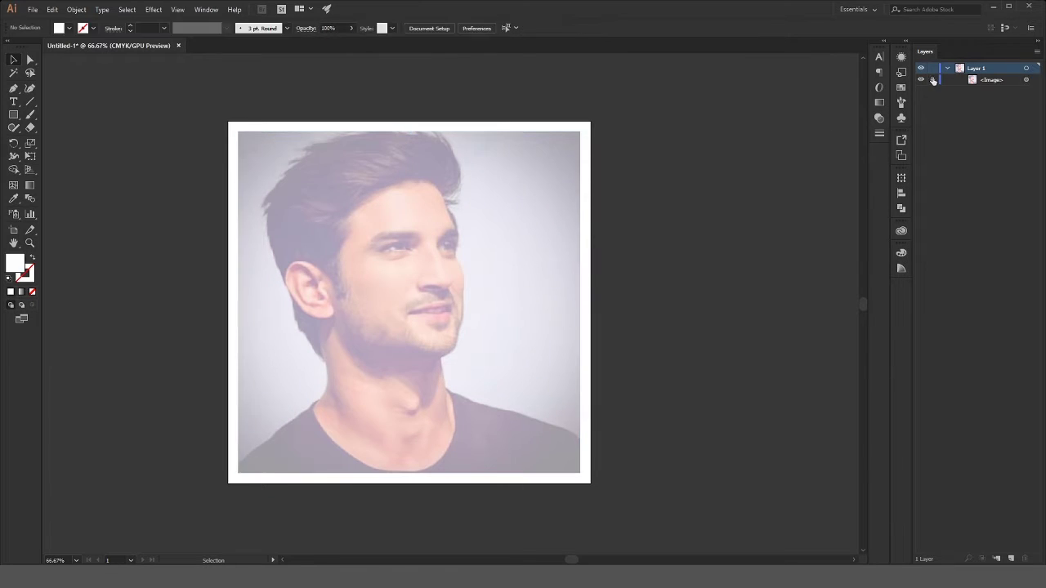
alt+scroll(432, 359, up, 1)
scroll(362, 350, up, 2)
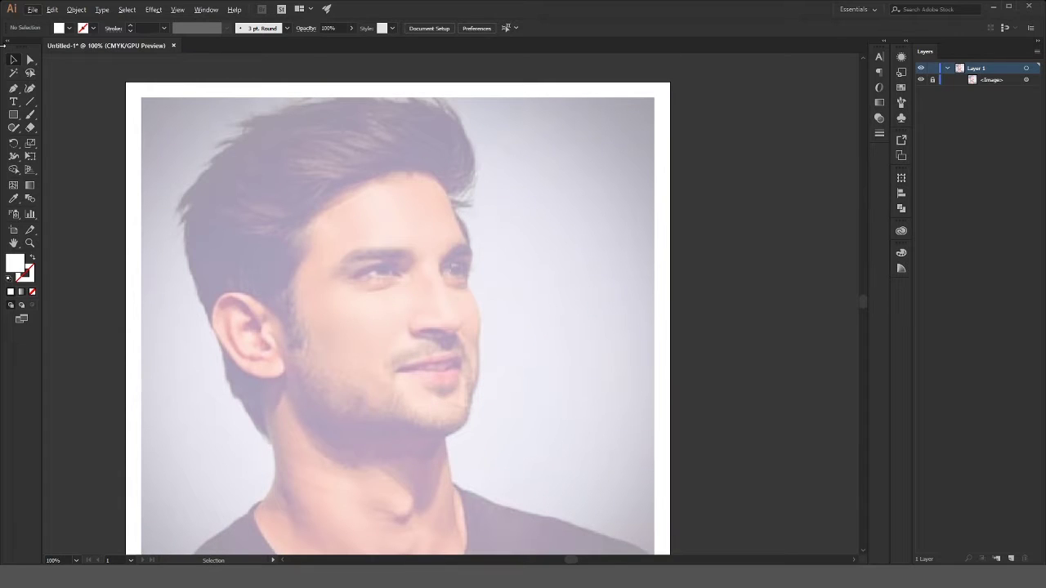
click(30, 115)
- Draw a test brush stroke beside the artboard and thin it to 0.5 pt
drag(104, 146, 123, 169)
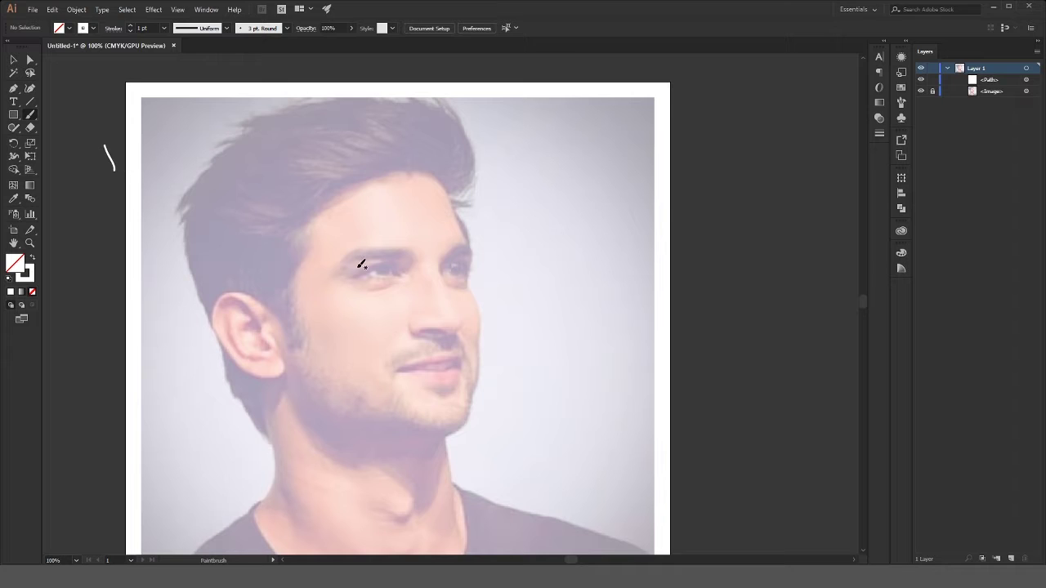
key(v)
click(114, 166)
click(130, 32)
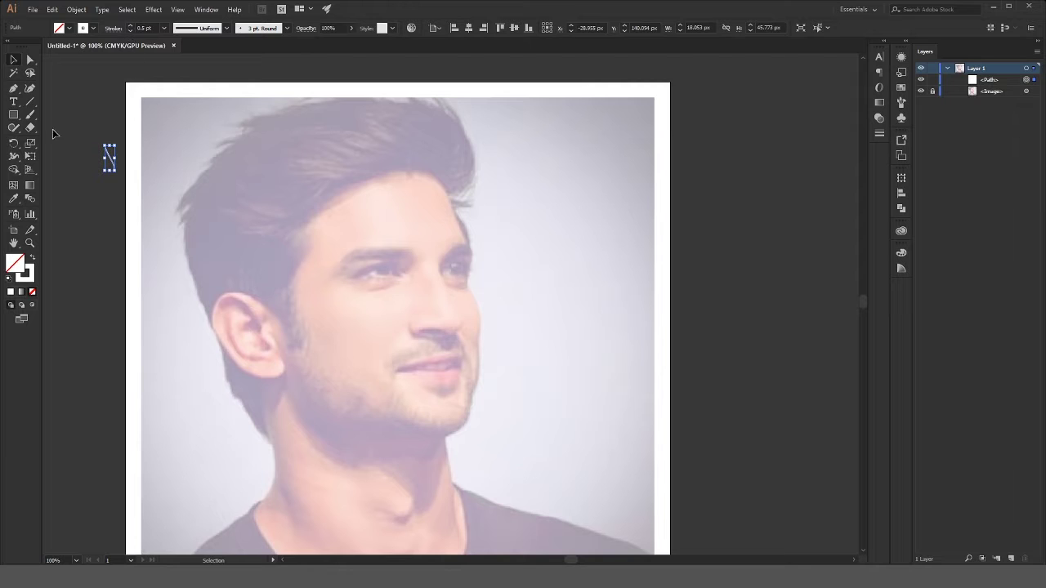
- Set the stroke colour to Black on a second test stroke, then draw a black test line
key(b)
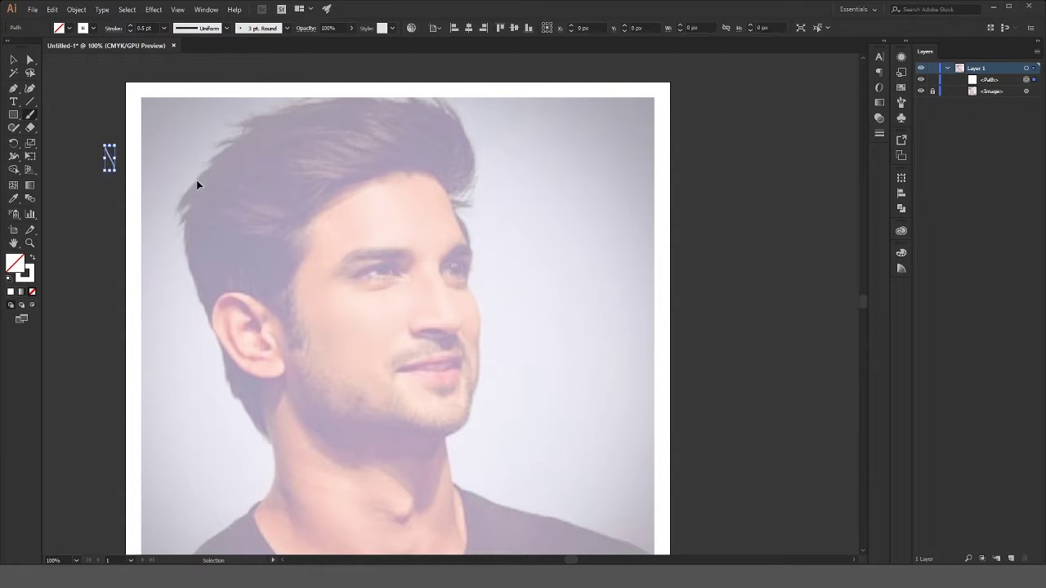
drag(85, 169, 104, 191)
key(v)
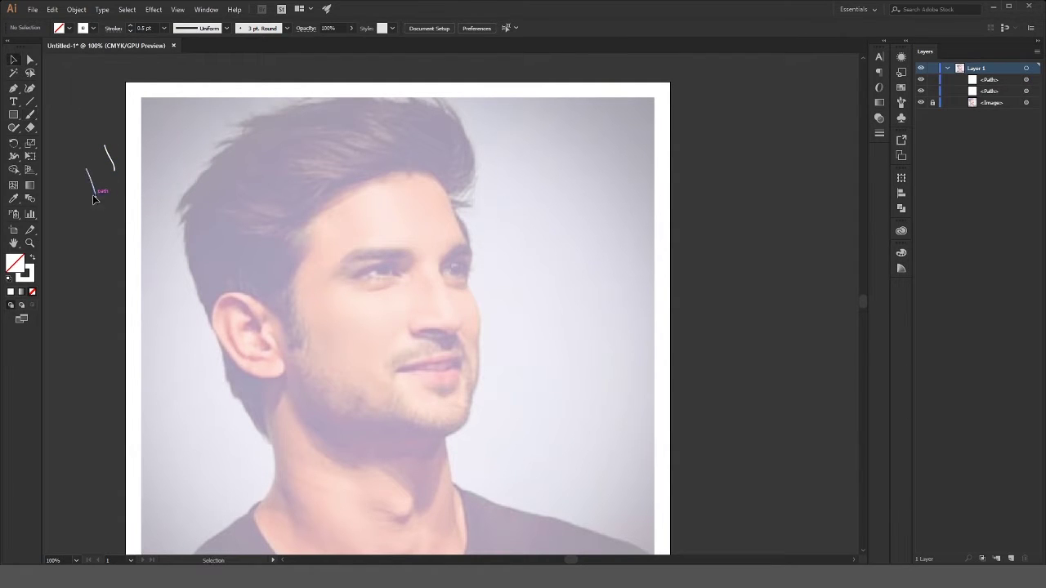
click(96, 194)
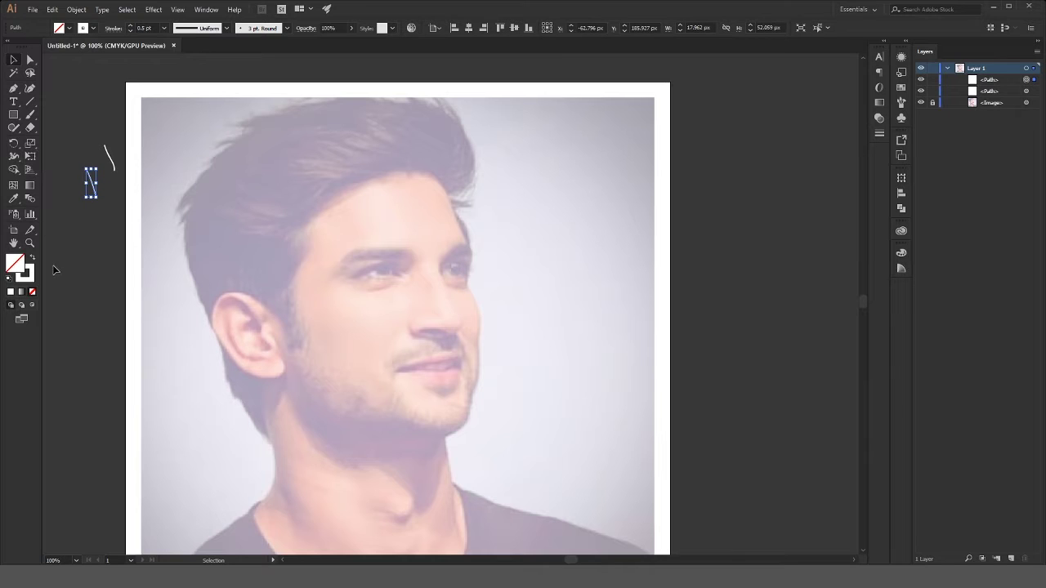
click(93, 28)
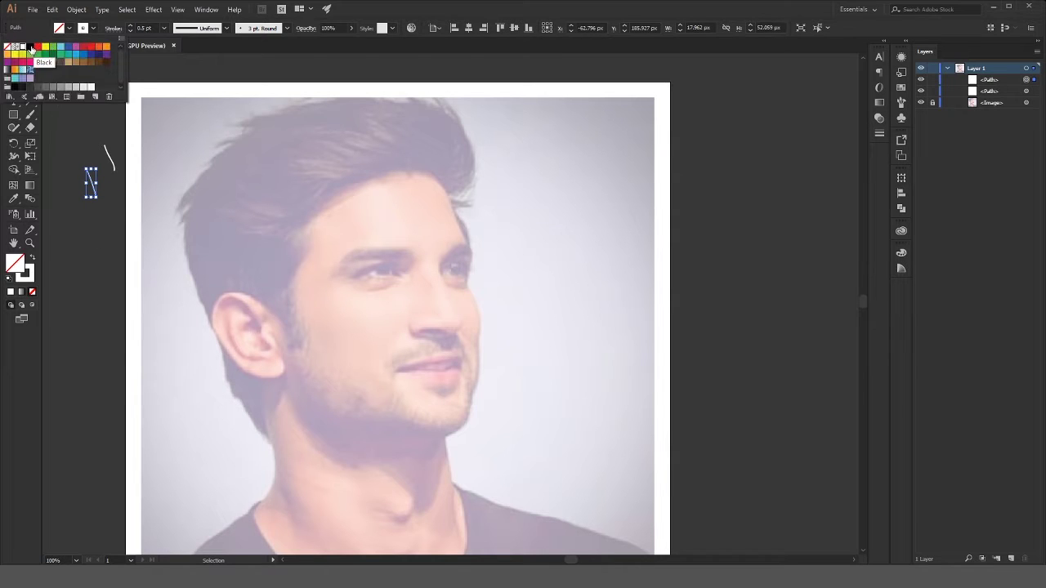
key(Escape)
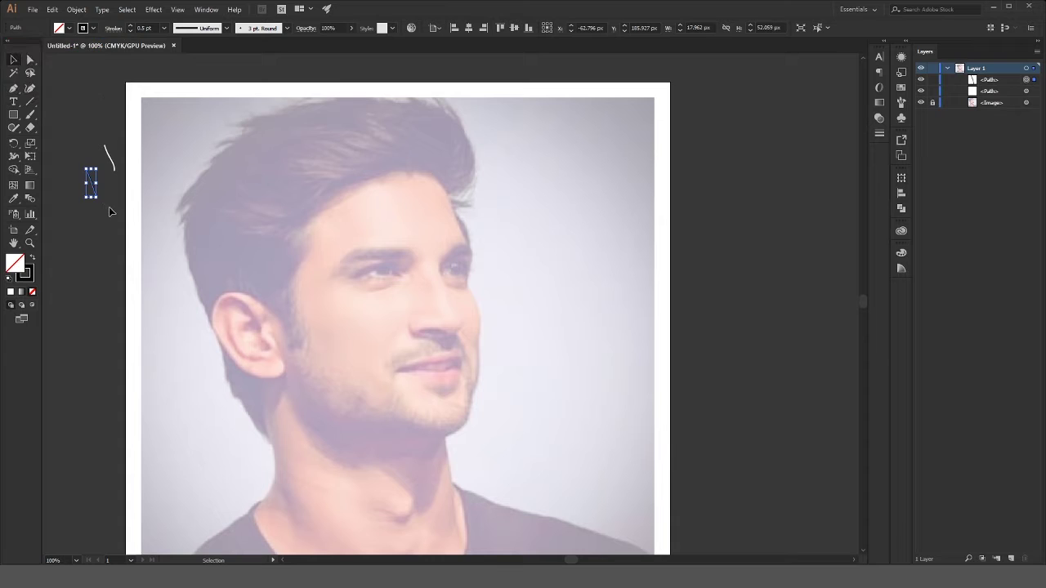
key(b)
drag(107, 197, 116, 216)
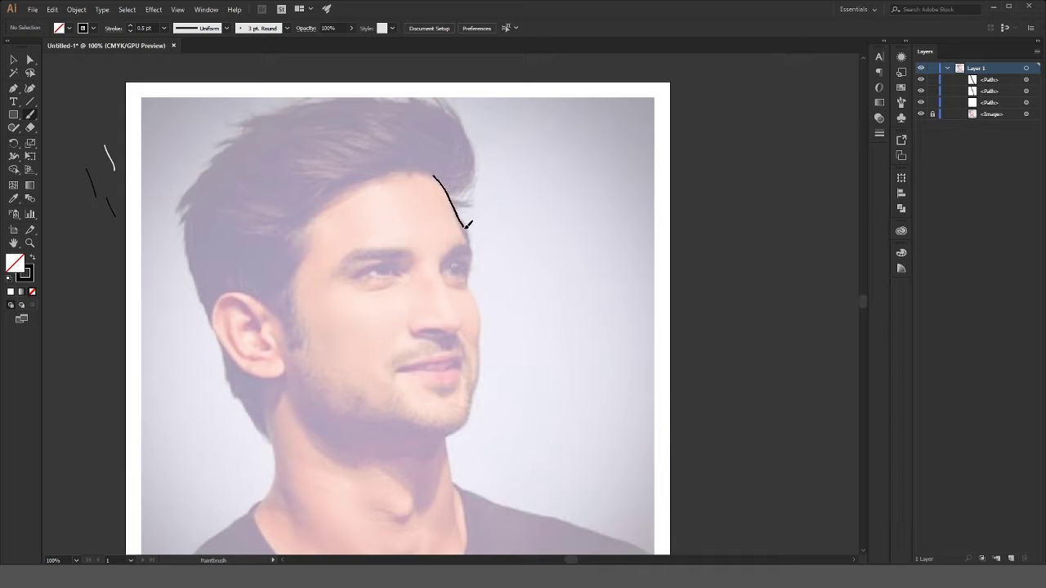
- Trace the forehead-to-chin profile and the hairline with its short hair strokes
drag(471, 285, 480, 302)
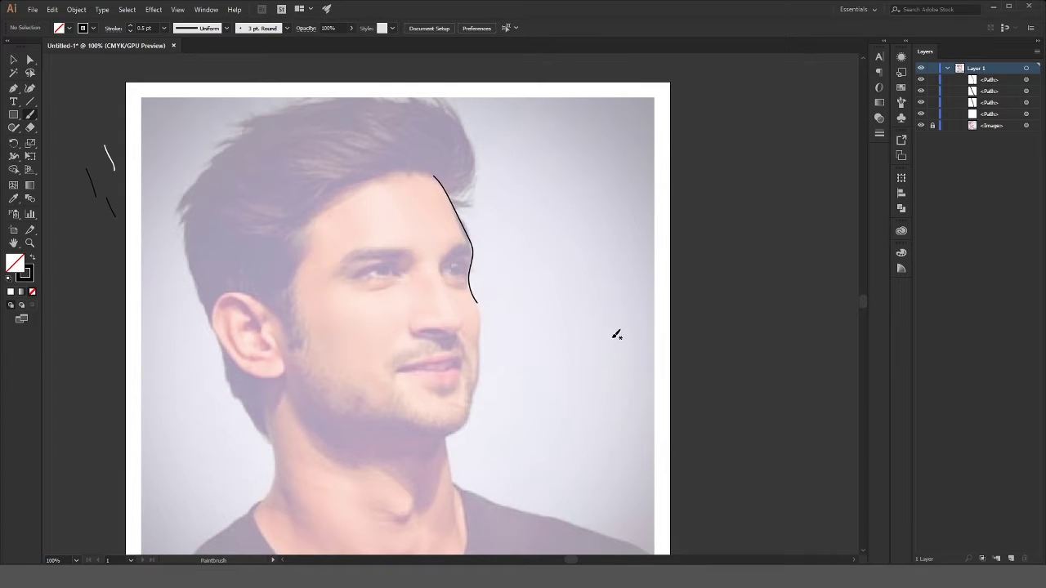
ctrl+click(481, 300)
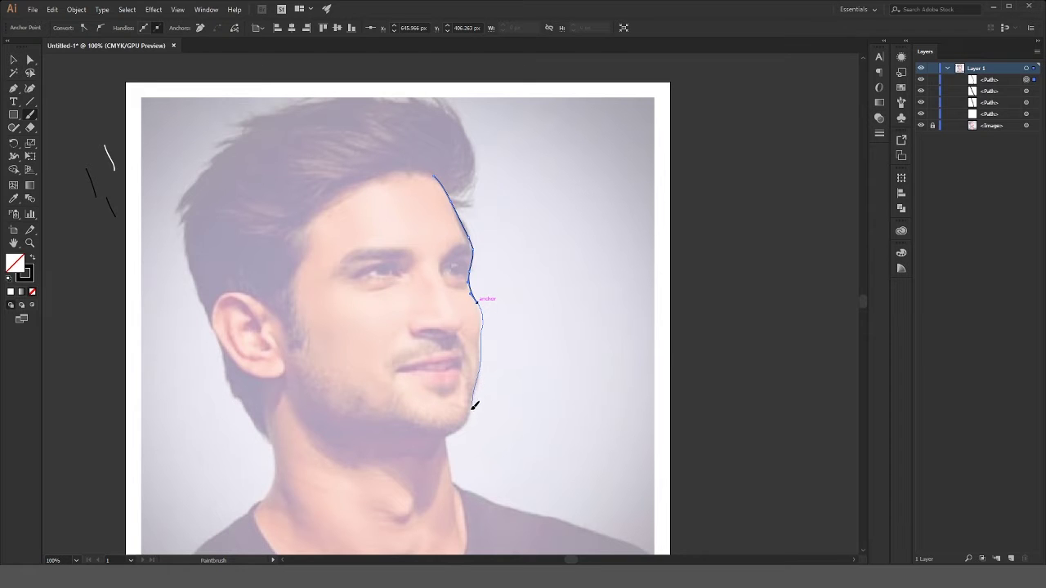
drag(456, 430, 449, 433)
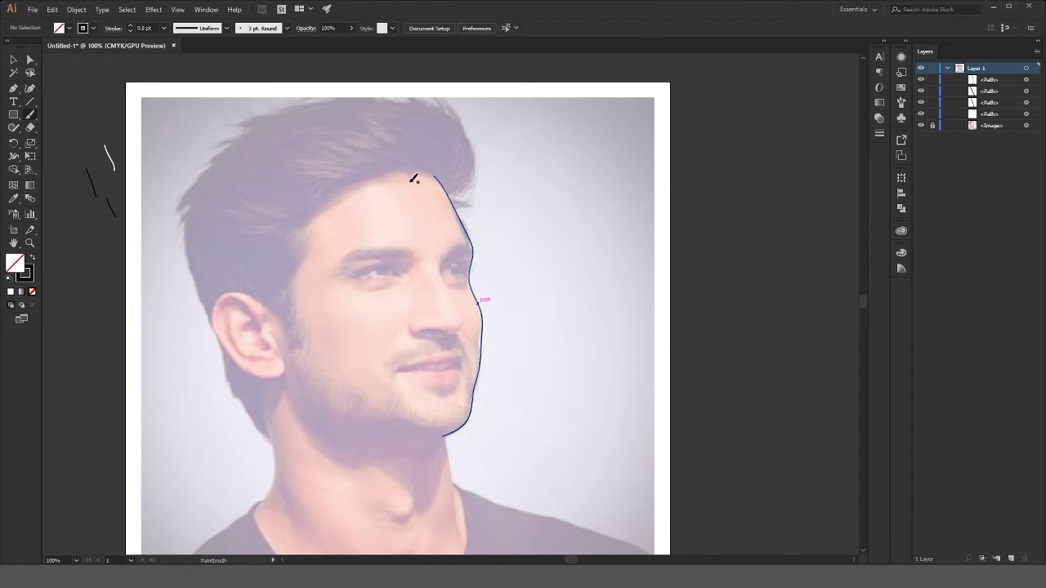
drag(385, 170, 331, 194)
key(ctrl+z)
key(ctrl+z)
mouse_move(253, 213)
mouse_down()
mouse_move(299, 209)
mouse_move(383, 169)
mouse_move(431, 173)
mouse_up()
mouse_move(323, 206)
mouse_down()
mouse_move(265, 237)
mouse_move(300, 247)
mouse_up()
mouse_move(310, 240)
mouse_down()
mouse_move(292, 295)
mouse_move(300, 327)
mouse_up()
- Outline the outer ear from its top down to the earlobe, redoing the ear curl
mouse_move(237, 293)
mouse_down()
mouse_move(273, 302)
mouse_move(287, 345)
mouse_up()
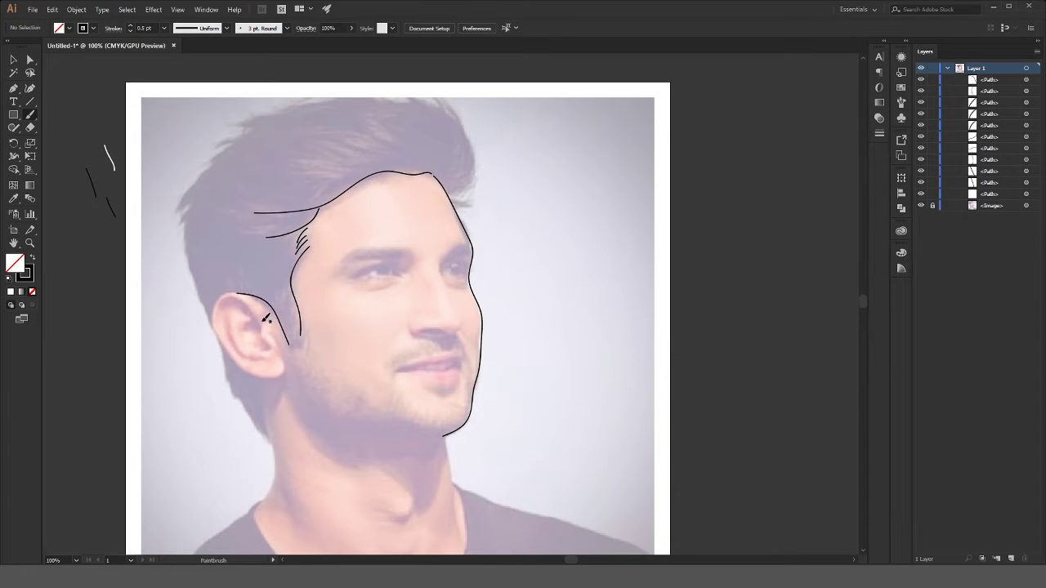
drag(220, 313, 219, 323)
key(ctrl+z)
key(a)
click(237, 294)
key(b)
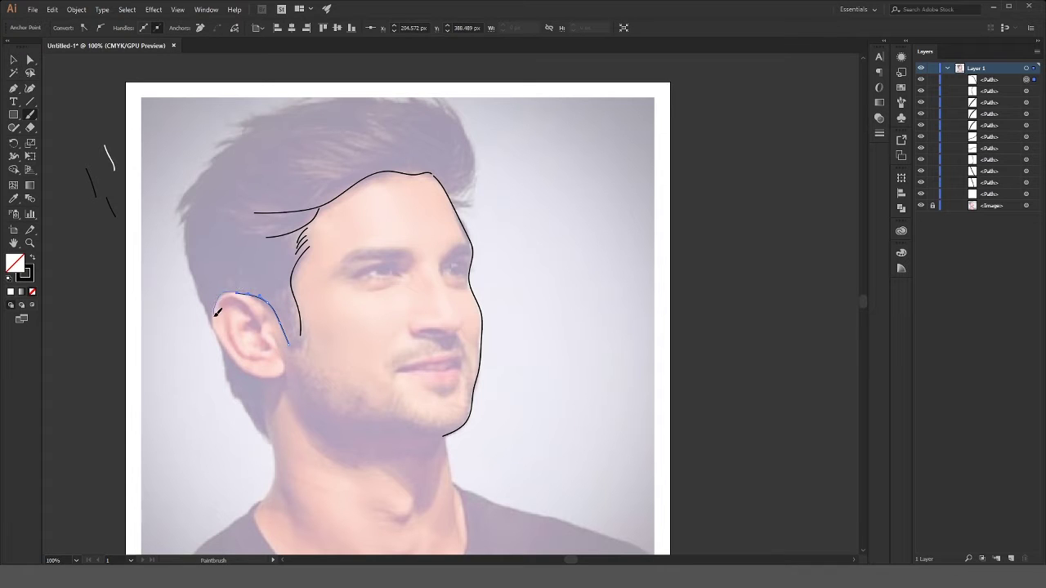
drag(262, 370, 283, 369)
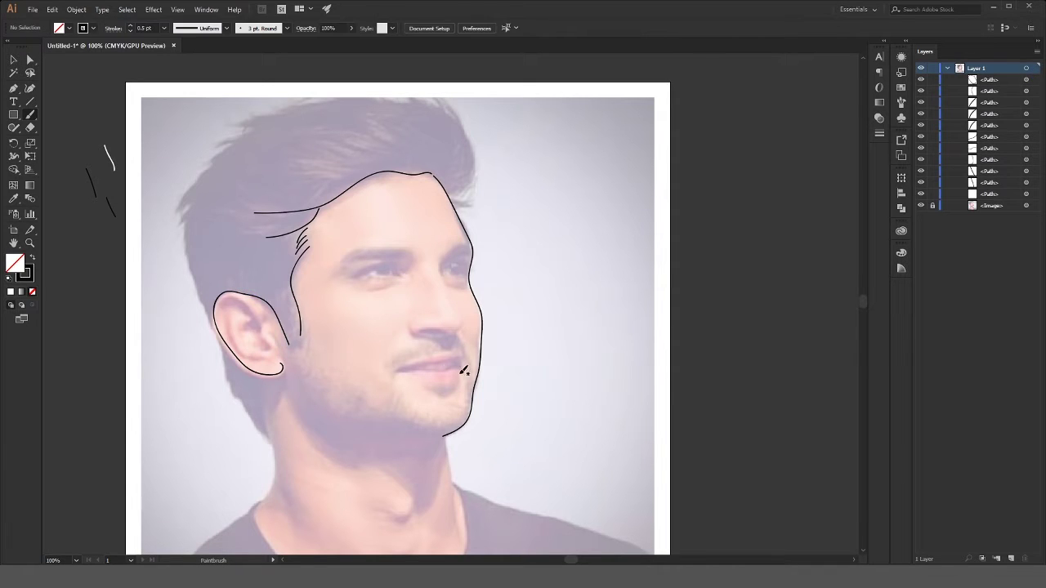
- Add inner-ear curves and trace the jagged, spiky top edge of the hair
mouse_move(254, 312)
mouse_down()
mouse_move(250, 325)
mouse_move(272, 347)
mouse_move(244, 329)
mouse_move(275, 358)
mouse_move(272, 345)
mouse_up()
mouse_move(177, 206)
mouse_down()
mouse_move(241, 130)
mouse_move(334, 98)
mouse_move(440, 101)
mouse_move(468, 131)
mouse_up()
mouse_move(469, 129)
mouse_down()
mouse_move(482, 159)
mouse_move(459, 196)
mouse_up()
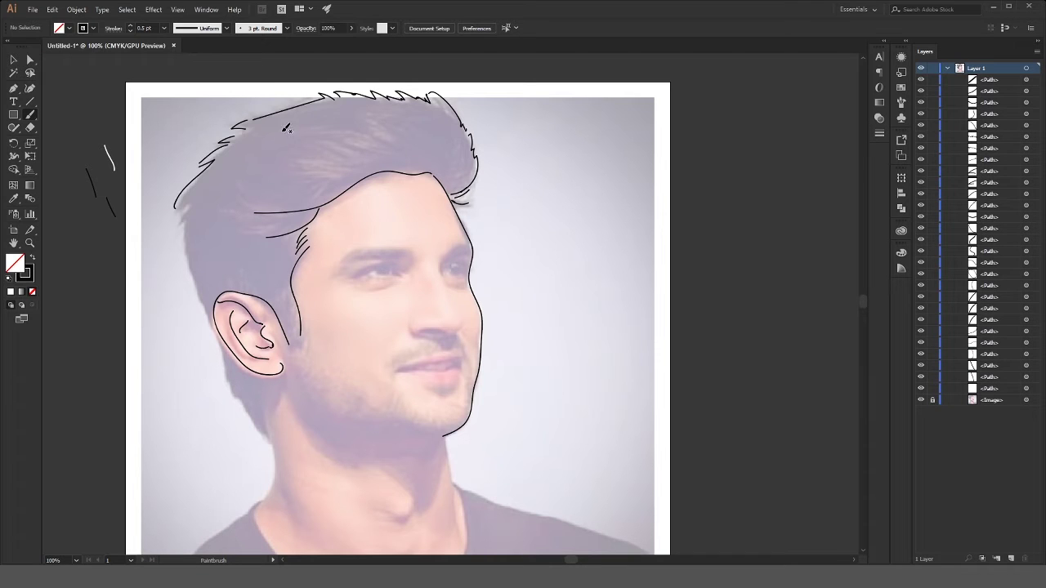
- Draw flowing strands through the hair and short strands along the lower hairline
drag(282, 129, 428, 154)
mouse_move(366, 145)
mouse_down()
mouse_move(304, 141)
mouse_move(278, 170)
mouse_up()
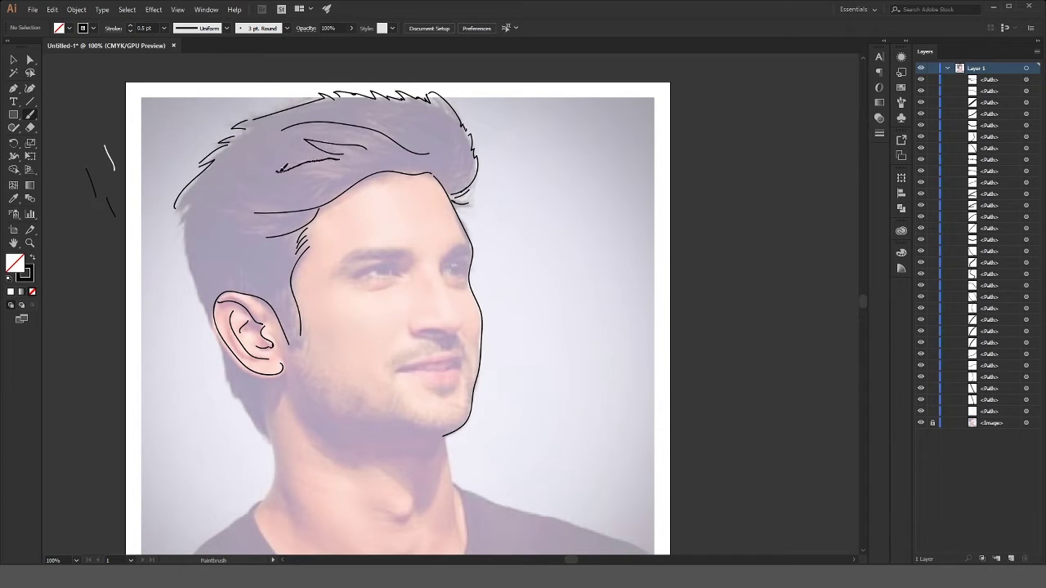
key(ctrl+z)
key(ctrl+z)
mouse_move(373, 155)
mouse_down()
mouse_move(295, 136)
mouse_move(327, 150)
mouse_move(291, 161)
mouse_move(301, 168)
mouse_move(358, 170)
mouse_up()
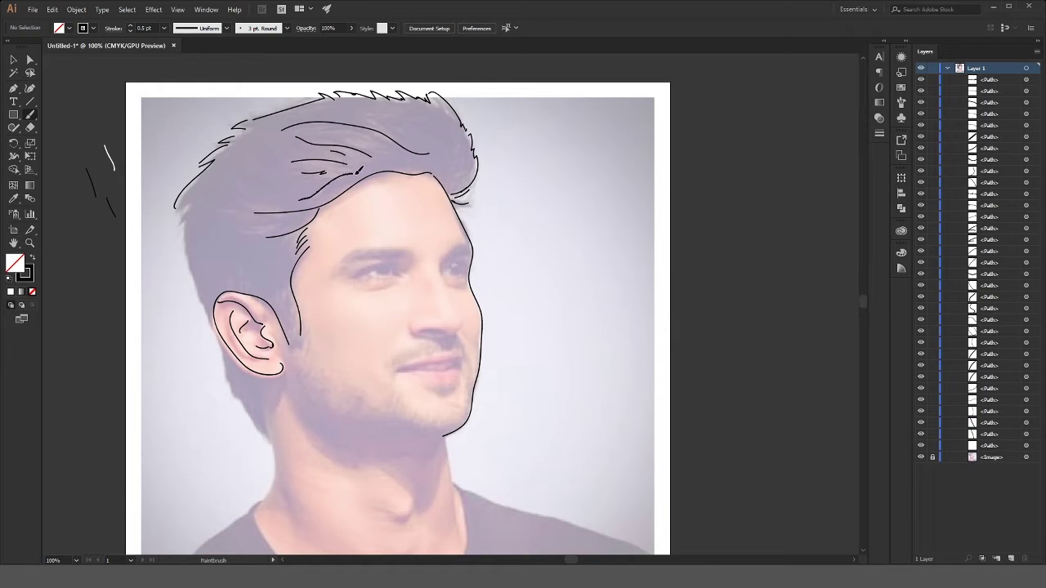
drag(263, 191, 222, 198)
mouse_move(245, 200)
mouse_down()
mouse_move(219, 206)
mouse_move(219, 222)
mouse_up()
drag(289, 216, 255, 221)
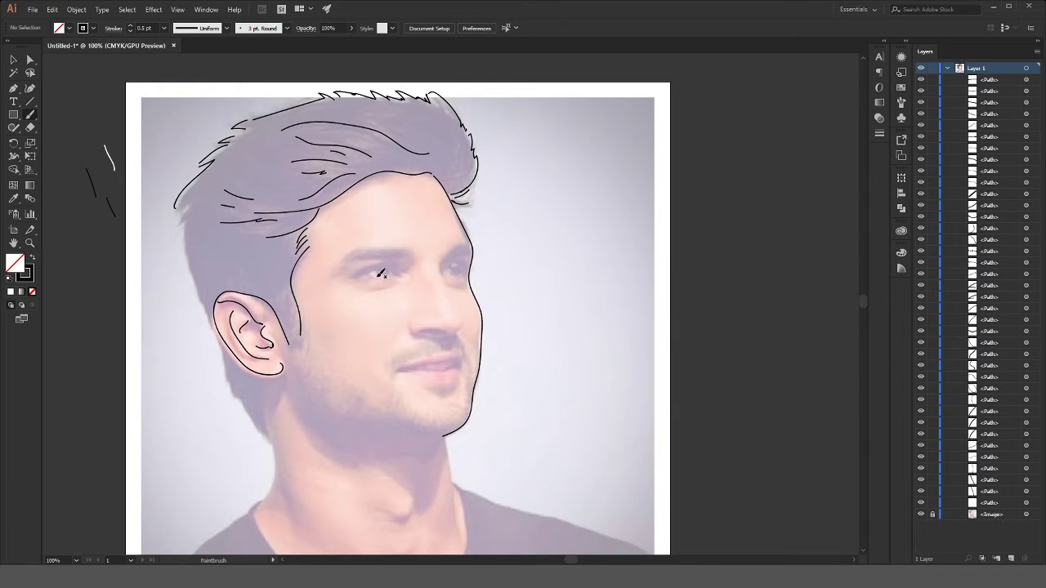
- Trace the back of the hair, the neck down to the shoulder, and the jaw to the chin
mouse_move(184, 201)
mouse_down()
mouse_move(229, 379)
mouse_move(274, 442)
mouse_up()
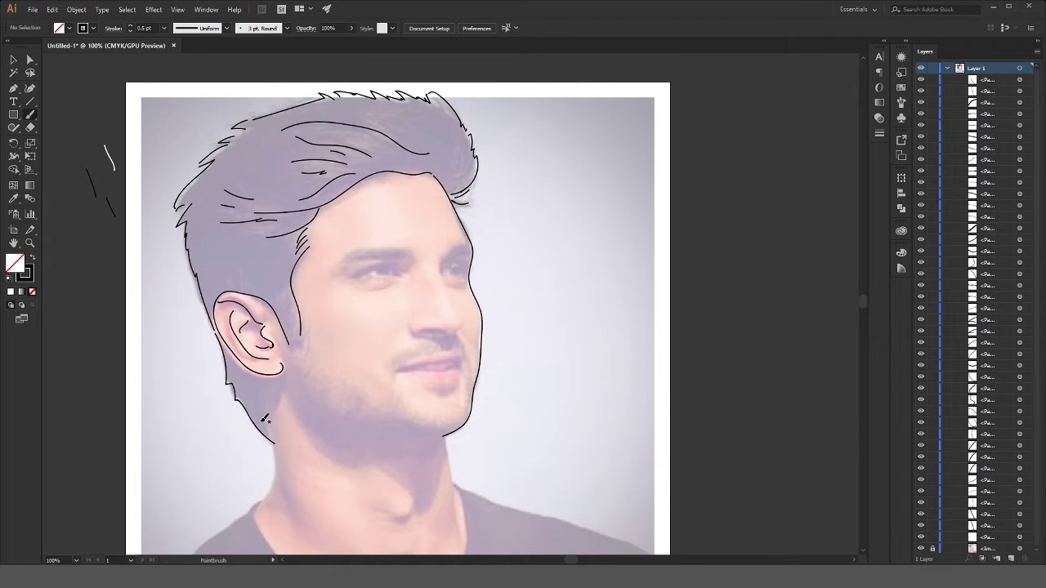
drag(266, 380, 281, 441)
drag(201, 542, 186, 555)
drag(299, 374, 338, 421)
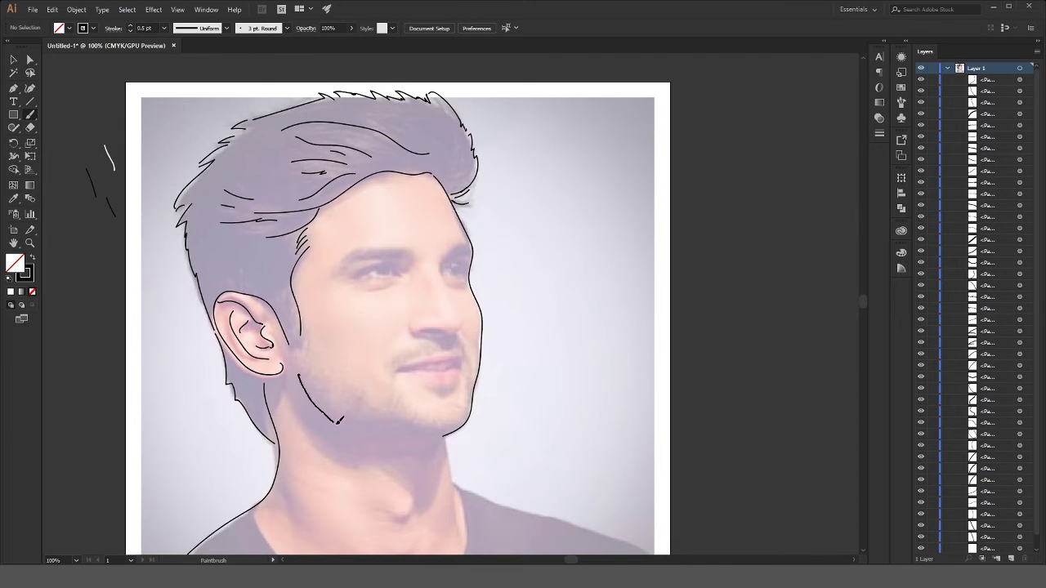
drag(439, 431, 446, 433)
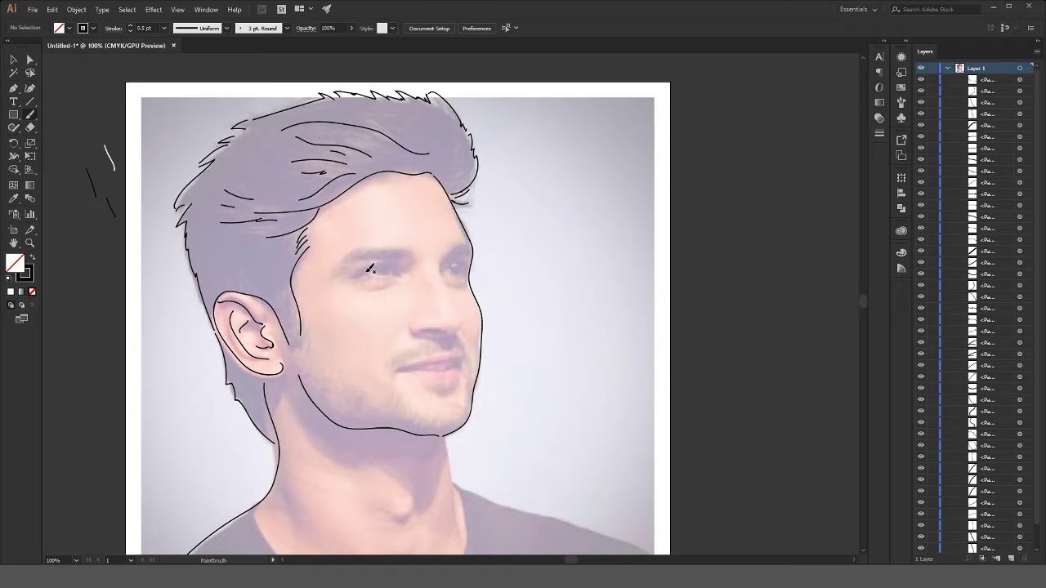
- Add extra hair strands and short strokes above the ear, removing a stray eyebrow stroke
drag(462, 132, 458, 175)
mouse_move(435, 111)
mouse_down()
mouse_move(445, 163)
mouse_move(376, 125)
mouse_up()
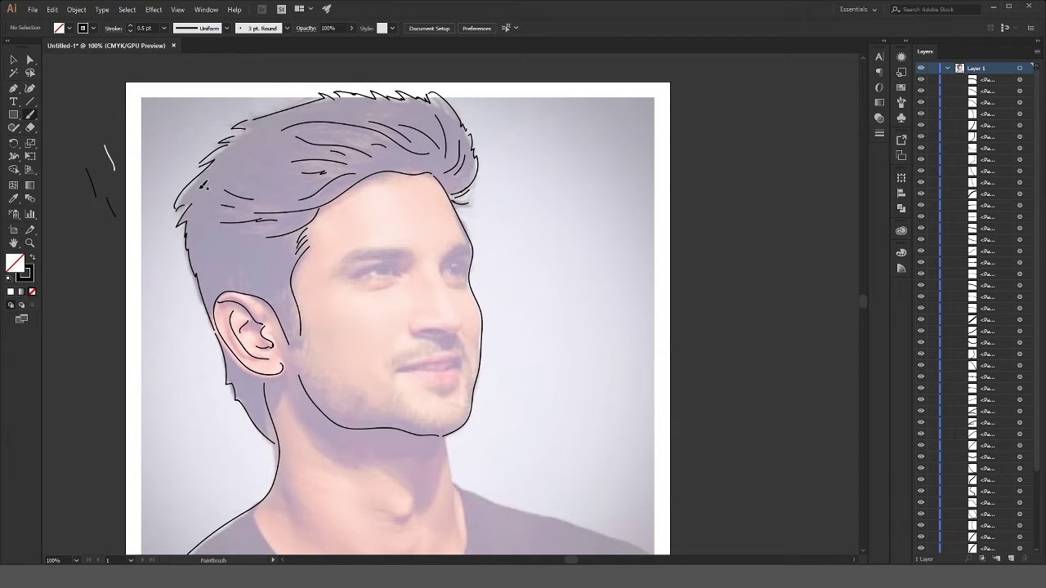
mouse_move(204, 186)
mouse_down()
mouse_move(245, 138)
mouse_move(282, 120)
mouse_up()
mouse_move(214, 246)
mouse_down()
mouse_move(248, 235)
mouse_move(252, 286)
mouse_up()
mouse_move(259, 276)
mouse_down()
mouse_move(291, 304)
mouse_move(296, 325)
mouse_up()
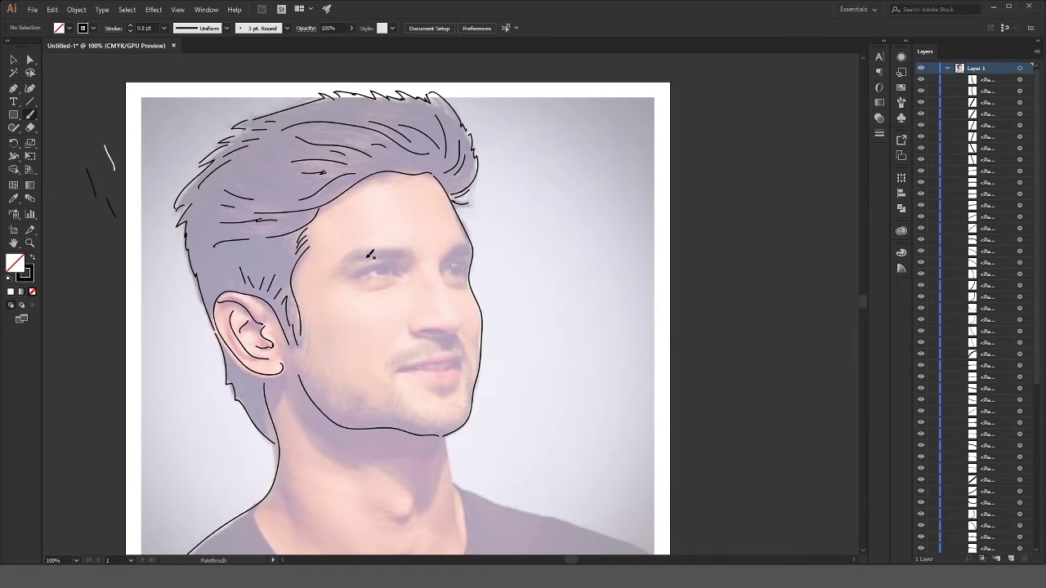
mouse_move(403, 243)
mouse_down()
mouse_move(408, 250)
mouse_move(366, 261)
mouse_up()
key(ctrl+z)
- Brush dense short strokes to form the first eyebrow
alt+scroll(389, 287, up, 3)
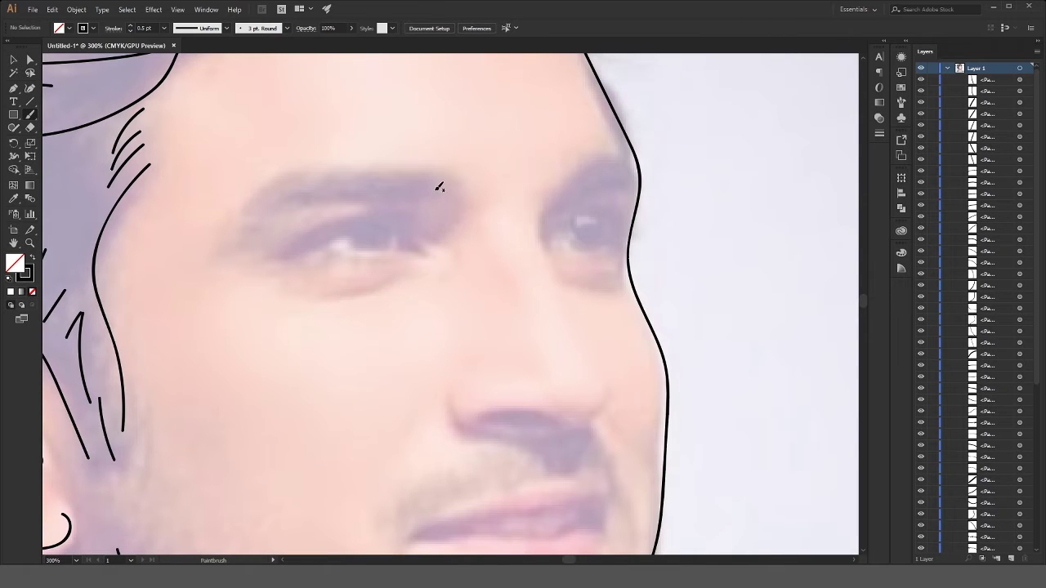
drag(441, 175, 446, 191)
mouse_move(431, 175)
mouse_down()
mouse_move(438, 192)
mouse_move(410, 193)
mouse_up()
mouse_move(369, 178)
mouse_down()
mouse_move(395, 195)
mouse_move(345, 189)
mouse_up()
mouse_move(280, 206)
mouse_down()
mouse_move(330, 191)
mouse_move(310, 201)
mouse_up()
mouse_move(257, 222)
mouse_down()
mouse_move(318, 183)
mouse_move(311, 190)
mouse_up()
drag(256, 221, 284, 208)
mouse_move(270, 211)
mouse_down()
mouse_move(371, 173)
mouse_move(453, 176)
mouse_up()
drag(356, 182, 371, 170)
mouse_move(311, 185)
mouse_down()
mouse_move(351, 173)
mouse_move(332, 176)
mouse_up()
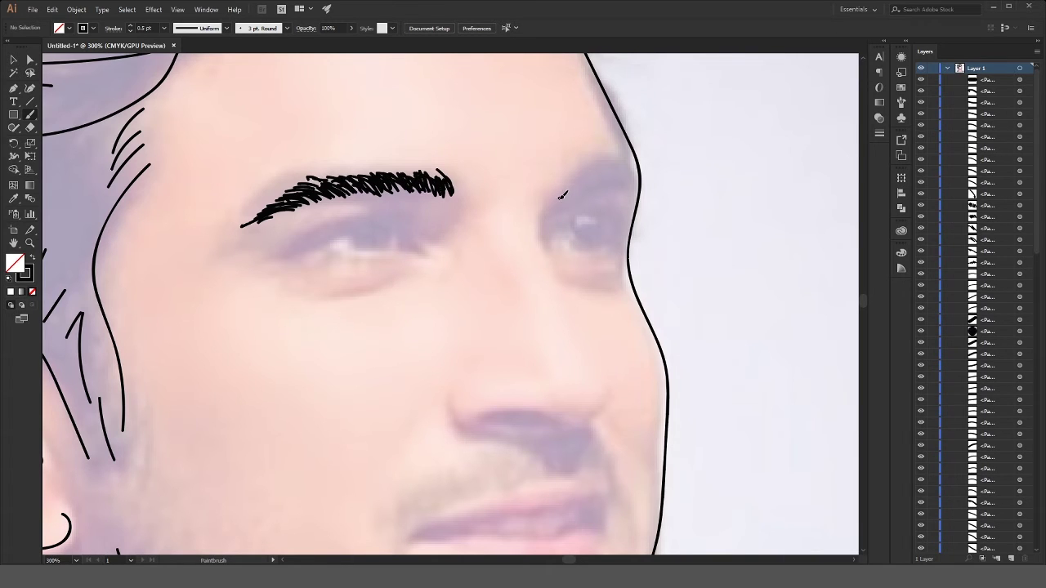
- Draw the nose side from the eyebrow to the tip, plus the nostril curve
mouse_move(560, 196)
mouse_down()
mouse_move(598, 172)
mouse_move(631, 169)
mouse_move(600, 174)
mouse_move(608, 168)
mouse_move(642, 172)
mouse_move(535, 219)
mouse_move(552, 312)
mouse_up()
key(ctrl+z)
mouse_move(572, 193)
mouse_down()
mouse_move(546, 208)
mouse_move(553, 277)
mouse_move(605, 387)
mouse_move(578, 420)
mouse_up()
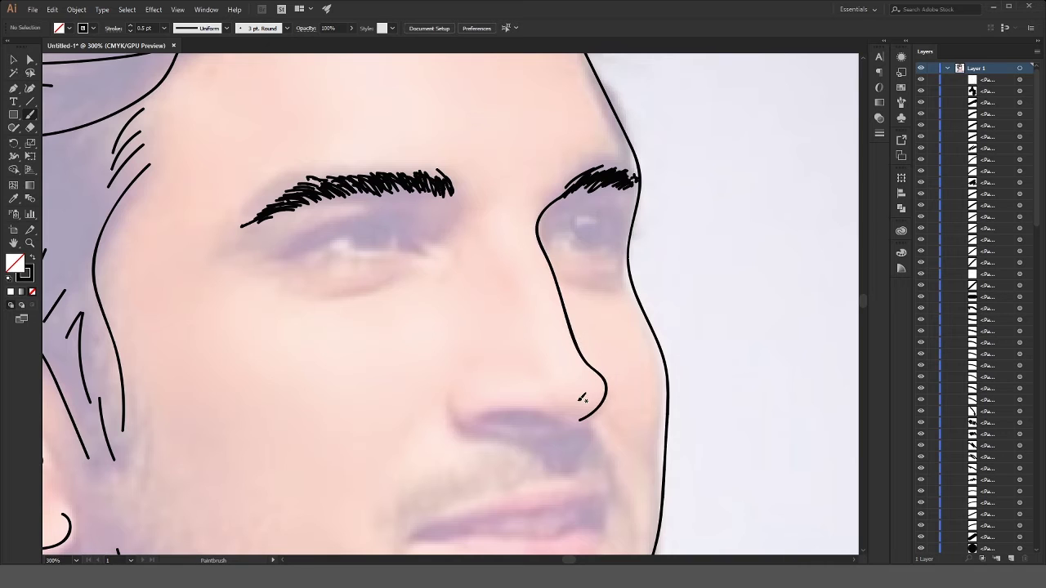
key(ctrl+z)
mouse_move(565, 198)
mouse_down()
mouse_move(538, 233)
mouse_move(597, 397)
mouse_move(570, 423)
mouse_up()
mouse_move(456, 392)
mouse_down()
mouse_move(450, 427)
mouse_move(498, 435)
mouse_move(523, 410)
mouse_move(562, 420)
mouse_move(549, 432)
mouse_up()
- Draw the left eye's upper and lower lids and its iris arcs
mouse_move(283, 254)
mouse_down()
mouse_move(344, 226)
mouse_move(423, 250)
mouse_up()
drag(328, 242, 419, 250)
mouse_move(357, 224)
mouse_down()
mouse_move(354, 246)
mouse_move(385, 249)
mouse_up()
- Draw the right eye's lids and iris, and fill in dark pupils
drag(558, 230, 626, 226)
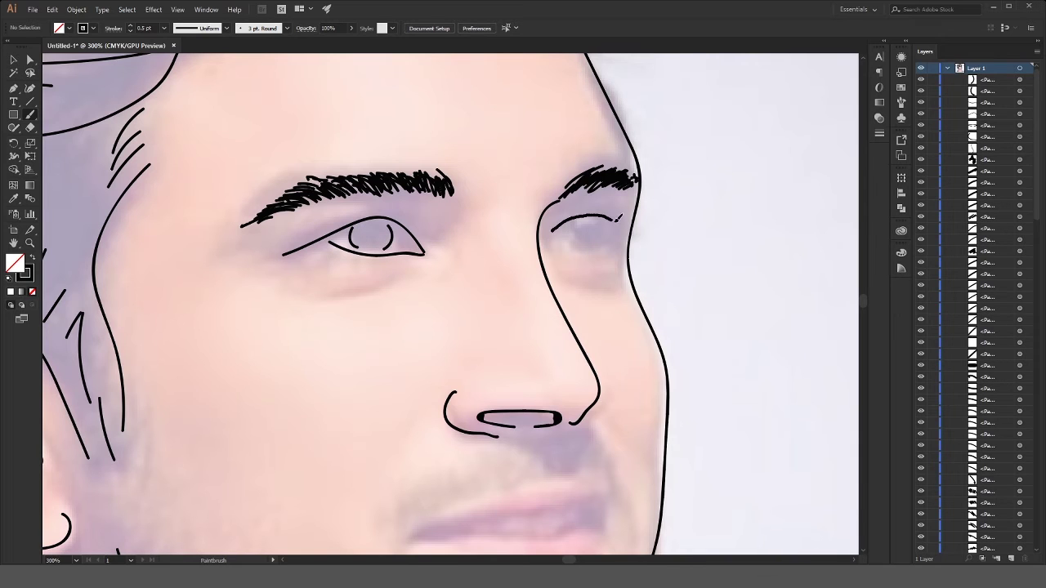
mouse_move(554, 237)
mouse_down()
mouse_move(623, 243)
mouse_move(582, 240)
mouse_move(604, 247)
mouse_up()
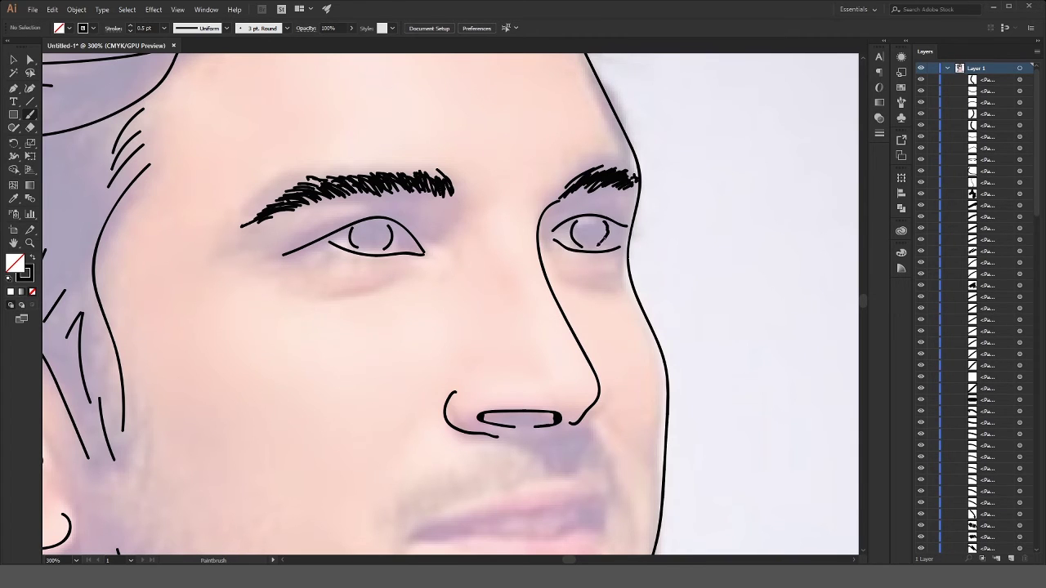
mouse_move(379, 226)
mouse_down()
mouse_move(370, 235)
mouse_move(382, 245)
mouse_up()
drag(586, 228, 600, 221)
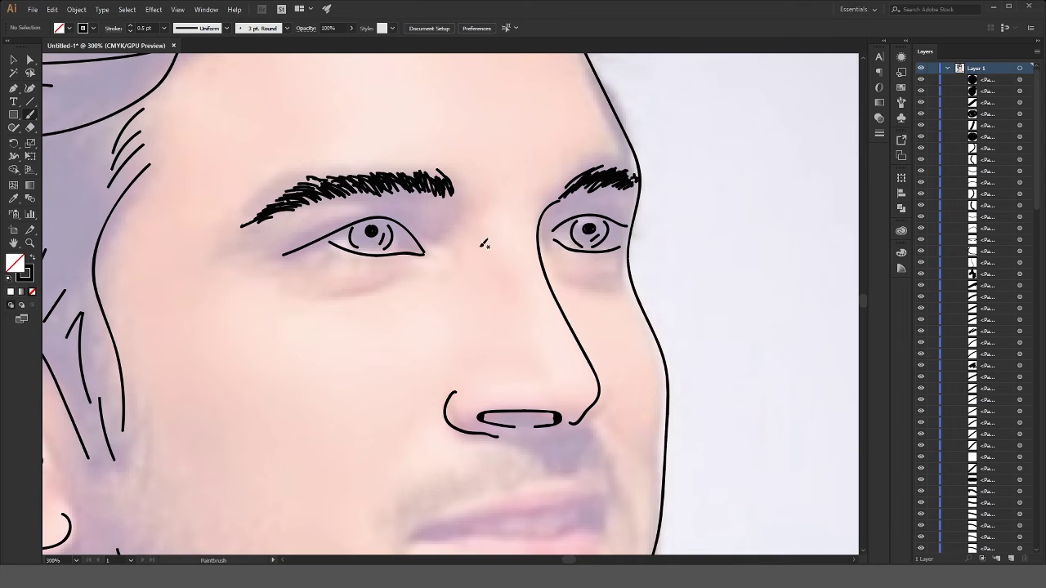
- Add eyelid creases, under-eye lines, the nose-bridge line and the arc above the nostrils
drag(300, 240, 414, 219)
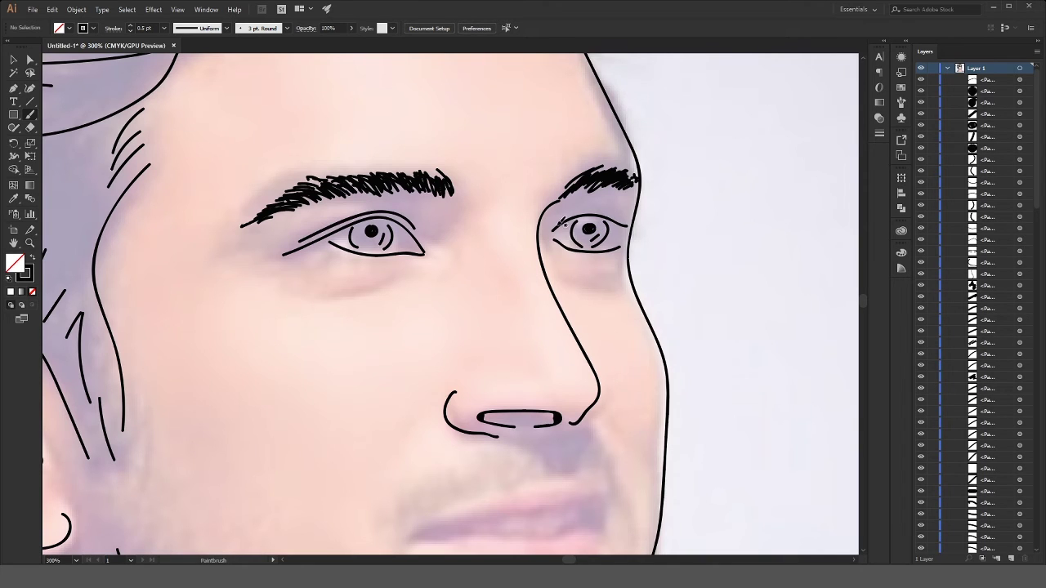
drag(561, 222, 620, 214)
drag(563, 268, 595, 270)
drag(333, 291, 399, 271)
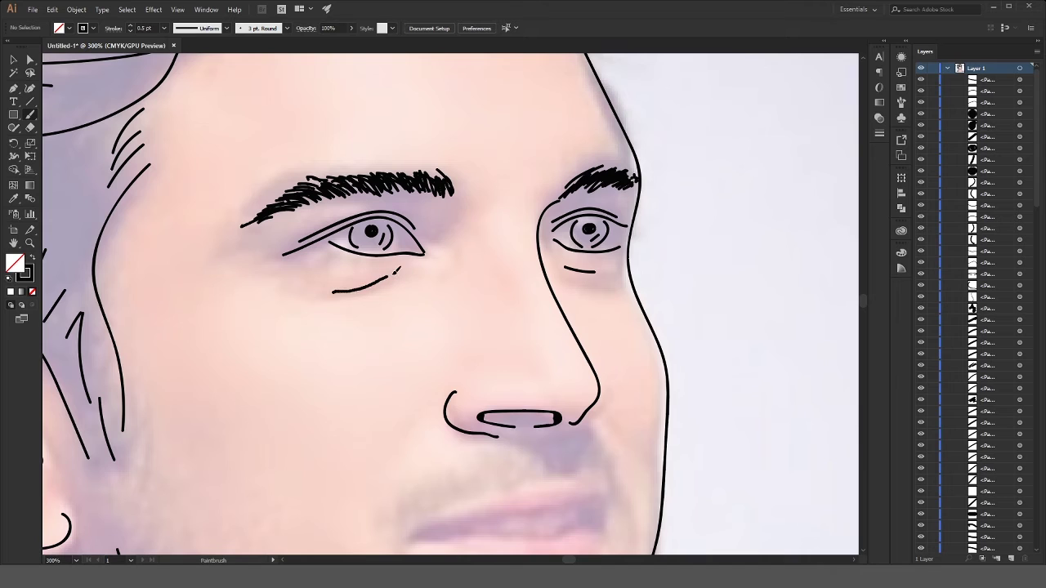
drag(443, 239, 463, 215)
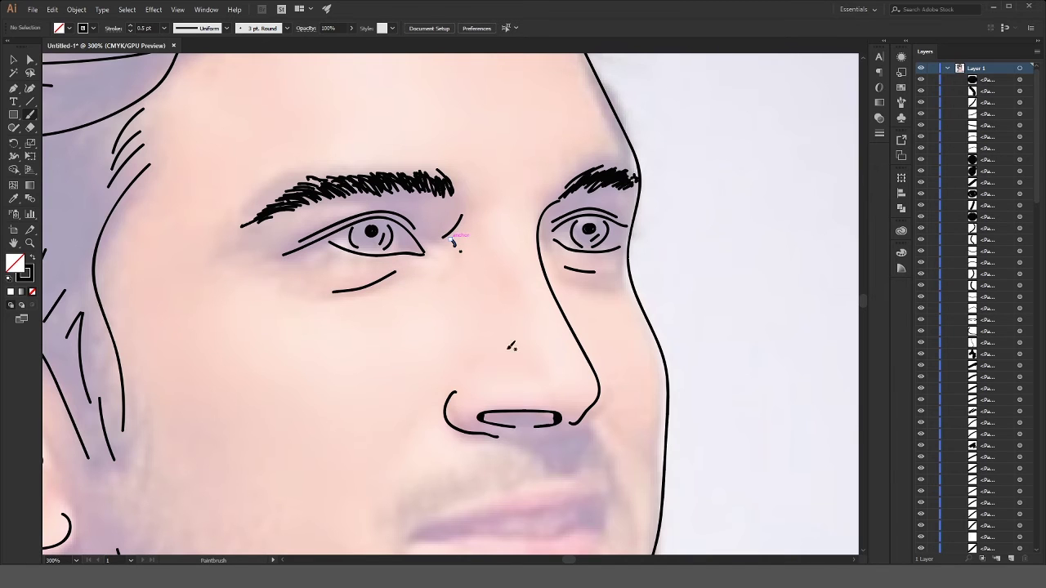
drag(507, 278, 512, 317)
drag(489, 370, 536, 376)
- Select the long nose contour path with Direct Selection and delete it
right_click(607, 375)
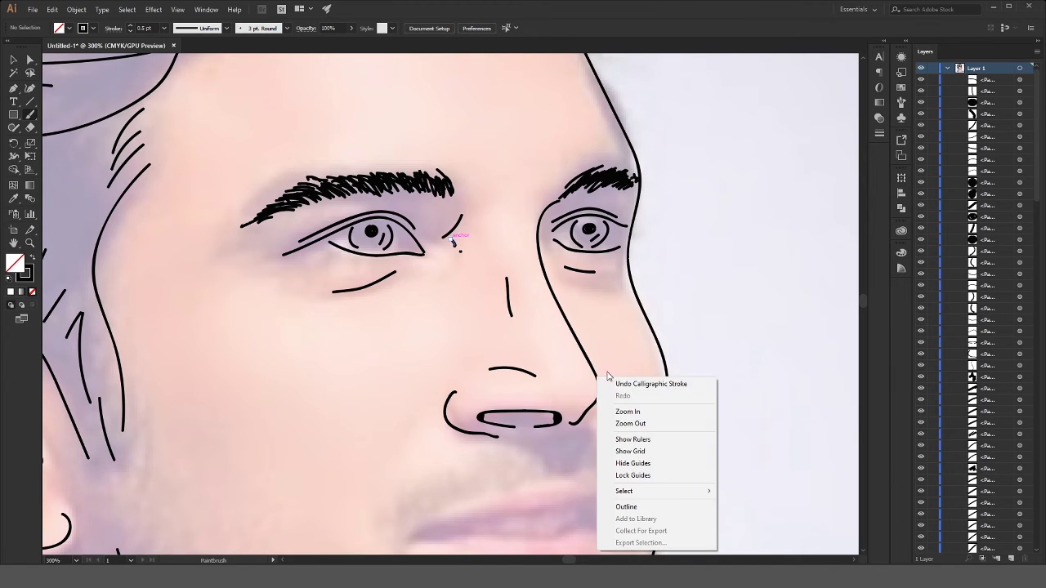
key(Escape)
key(a)
click(601, 377)
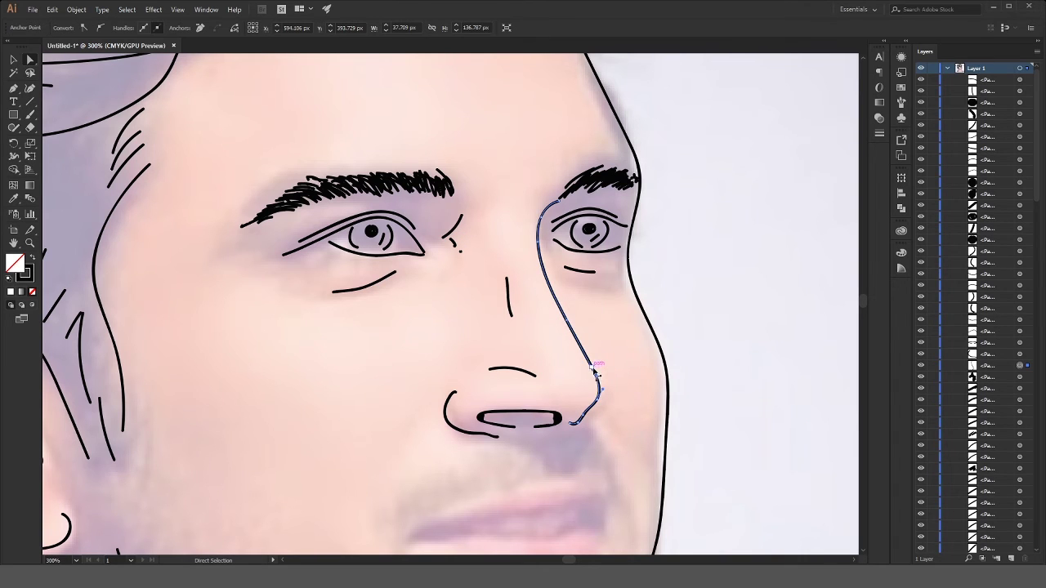
drag(601, 377, 588, 427)
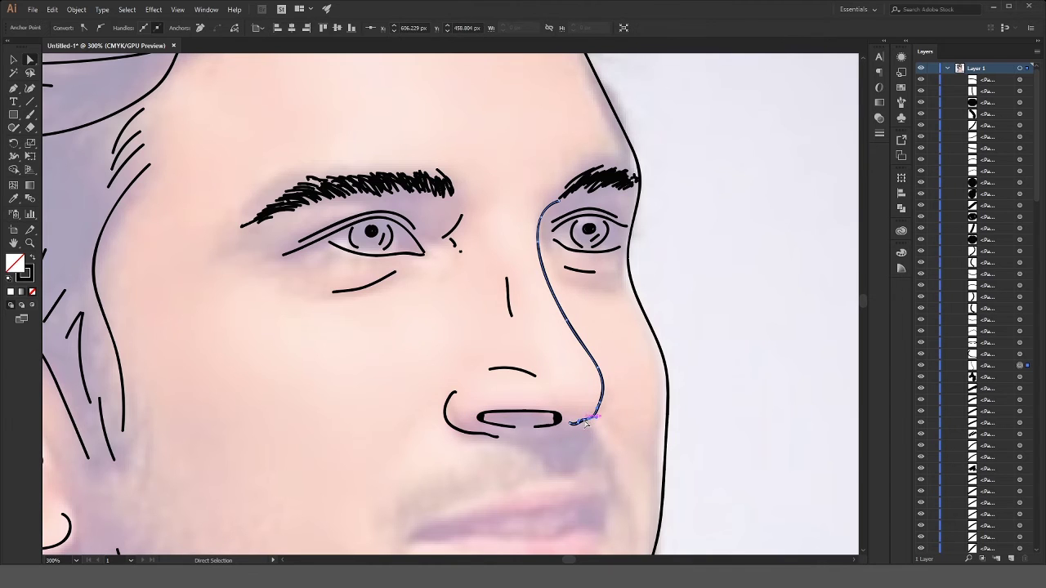
key(Delete)
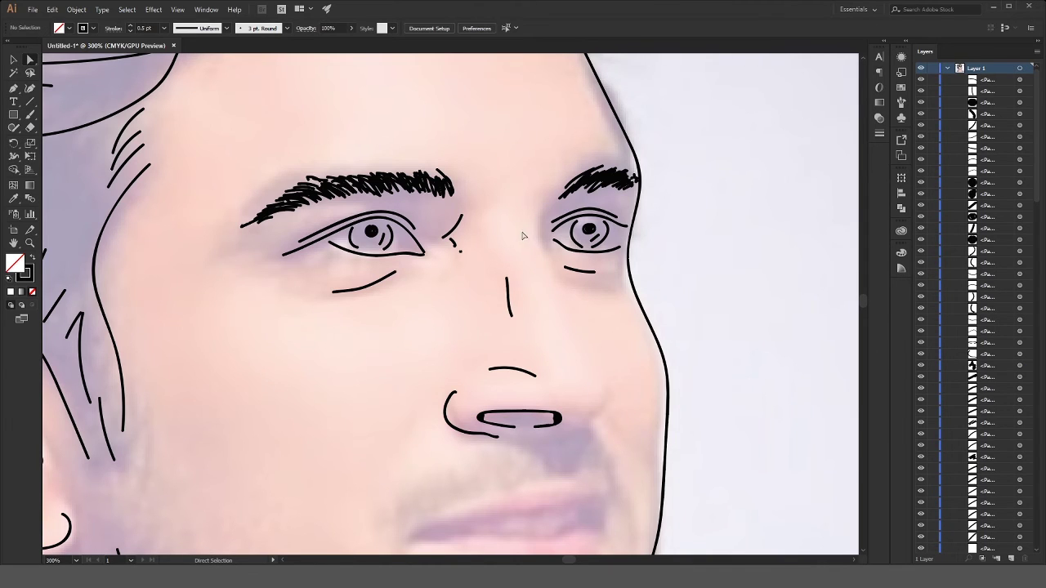
- Redraw the nose side line from the eye down toward the nostril
key(b)
drag(550, 201, 588, 351)
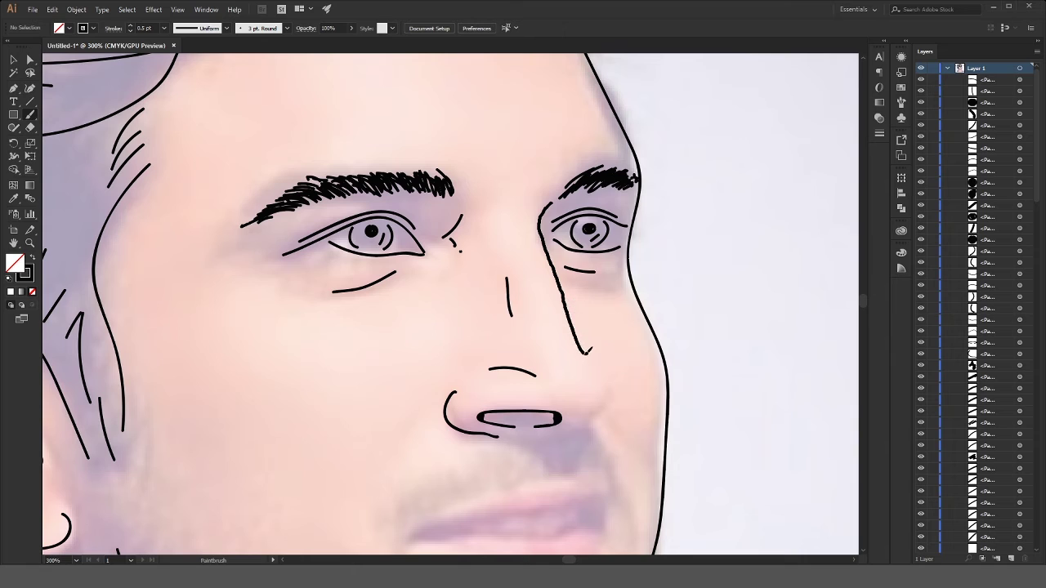
mouse_move(596, 413)
mouse_down()
mouse_move(564, 429)
mouse_move(547, 471)
mouse_move(587, 450)
mouse_move(559, 464)
mouse_move(575, 451)
mouse_up()
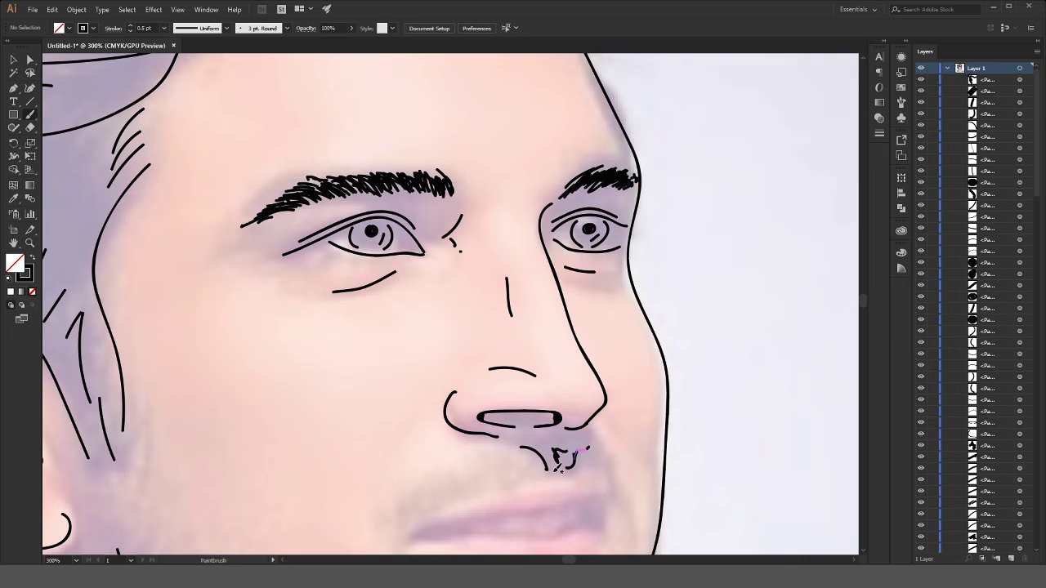
- Outline the upper and lower lips and draw the chin line
scroll(559, 467, down, 5)
drag(424, 321, 599, 278)
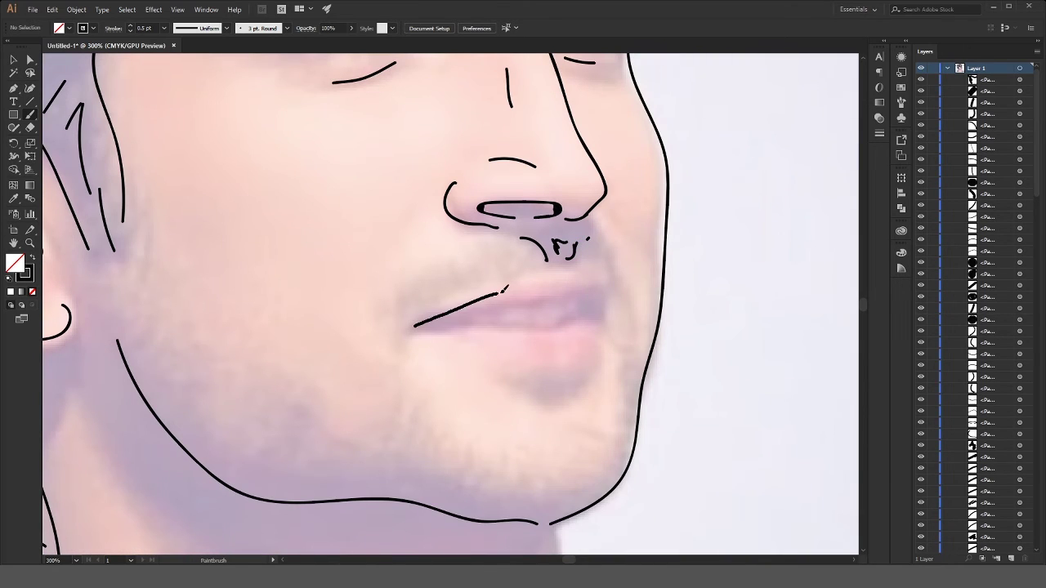
drag(430, 322, 603, 280)
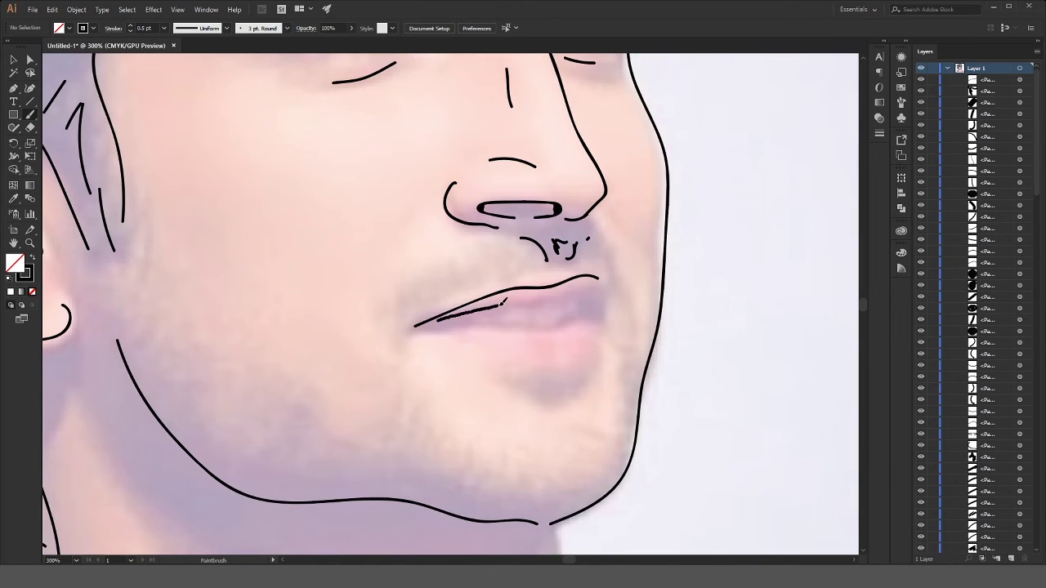
mouse_move(443, 325)
mouse_down()
mouse_move(597, 324)
mouse_move(439, 334)
mouse_move(559, 369)
mouse_move(601, 335)
mouse_up()
mouse_move(501, 372)
mouse_down()
mouse_move(584, 376)
mouse_move(548, 400)
mouse_move(562, 407)
mouse_move(580, 381)
mouse_move(637, 386)
mouse_move(634, 378)
mouse_move(636, 395)
mouse_up()
- Hatch vertical stubble strokes on the left of the chin
drag(390, 420, 388, 457)
drag(401, 422, 395, 467)
drag(407, 425, 409, 477)
drag(422, 442, 420, 481)
drag(433, 455, 430, 483)
- Hatch stubble along the jaw from near the ear down the jawline
drag(101, 265, 109, 289)
drag(118, 248, 144, 332)
mouse_move(140, 260)
mouse_down()
mouse_move(163, 358)
mouse_move(153, 378)
mouse_up()
drag(182, 343, 214, 420)
drag(194, 353, 227, 435)
drag(208, 364, 242, 443)
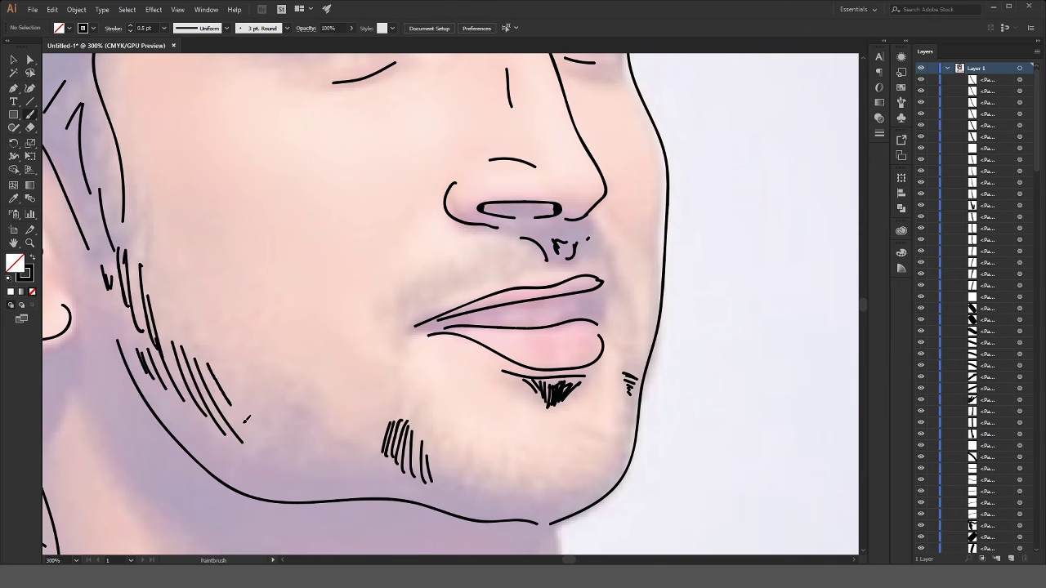
drag(231, 384, 260, 445)
mouse_move(248, 397)
mouse_down()
mouse_move(284, 454)
mouse_move(325, 458)
mouse_up()
- Hatch stubble along the lower jawline and short strokes across the chin
drag(180, 426, 222, 467)
drag(206, 433, 270, 482)
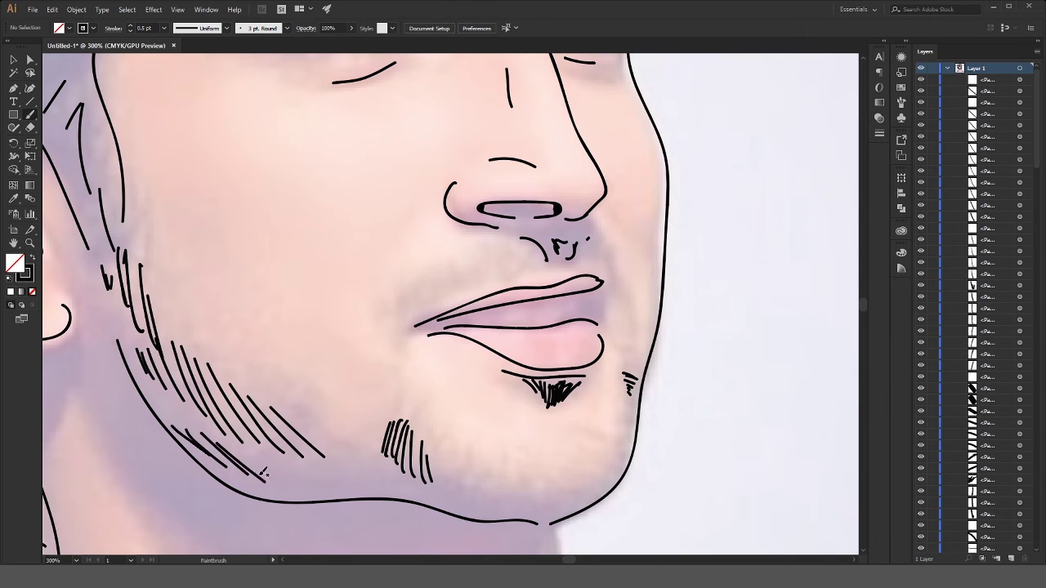
drag(245, 442, 313, 481)
drag(282, 441, 329, 482)
mouse_move(315, 433)
mouse_down()
mouse_move(348, 476)
mouse_move(448, 492)
mouse_up()
drag(451, 472, 457, 495)
drag(459, 476, 471, 501)
drag(474, 482, 480, 506)
drag(483, 489, 490, 514)
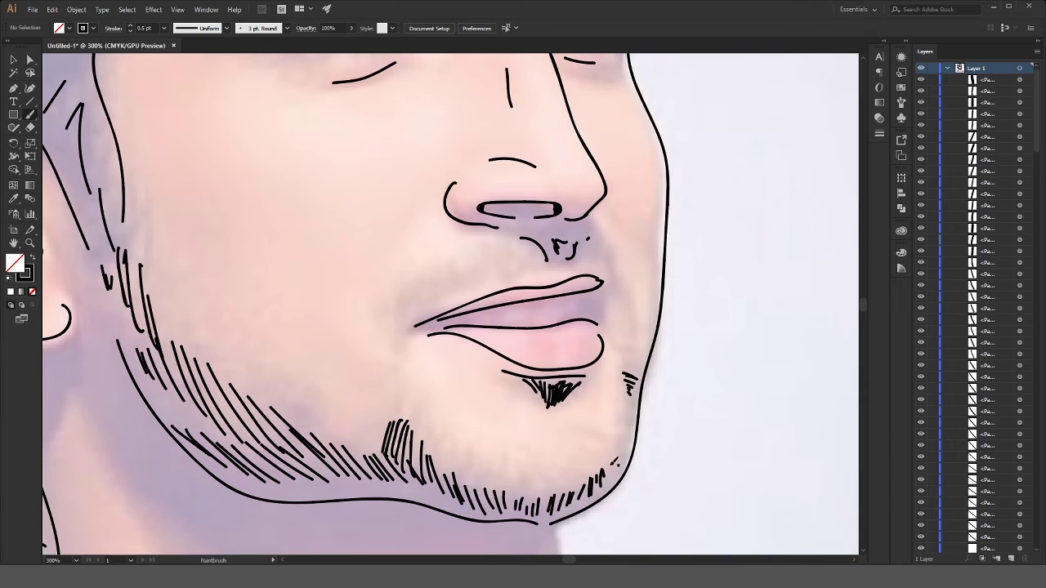
- Hatch stubble on the right chin, the moustache, mouth corners and right jaw
drag(611, 482, 616, 462)
drag(617, 477, 623, 456)
drag(625, 469, 631, 448)
mouse_move(402, 309)
mouse_down()
mouse_move(427, 279)
mouse_move(503, 258)
mouse_up()
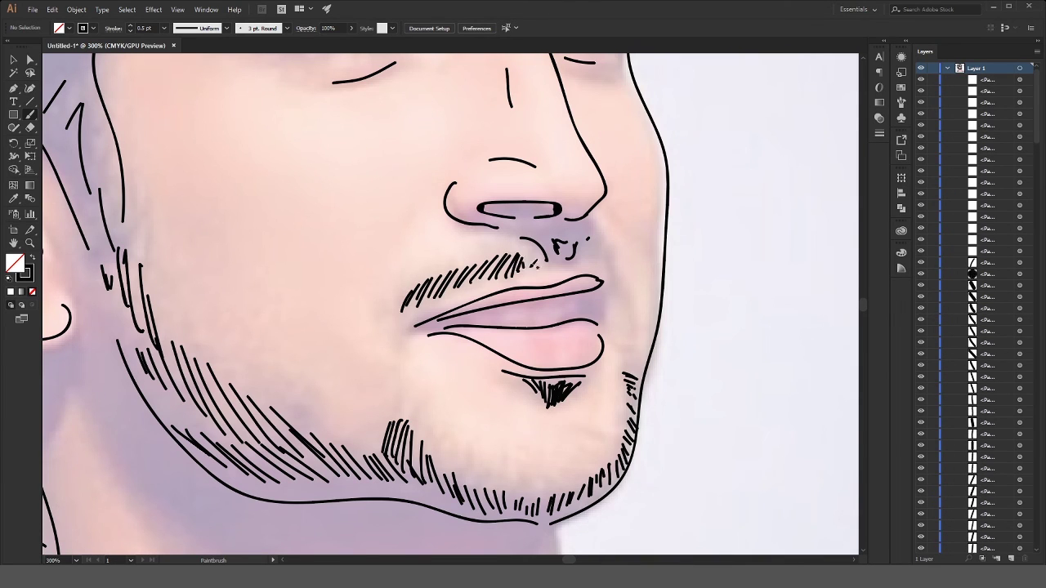
drag(394, 333, 399, 412)
drag(580, 249, 602, 255)
drag(606, 273, 610, 258)
mouse_move(590, 302)
mouse_down()
mouse_move(593, 286)
mouse_move(590, 297)
mouse_up()
drag(605, 317, 620, 305)
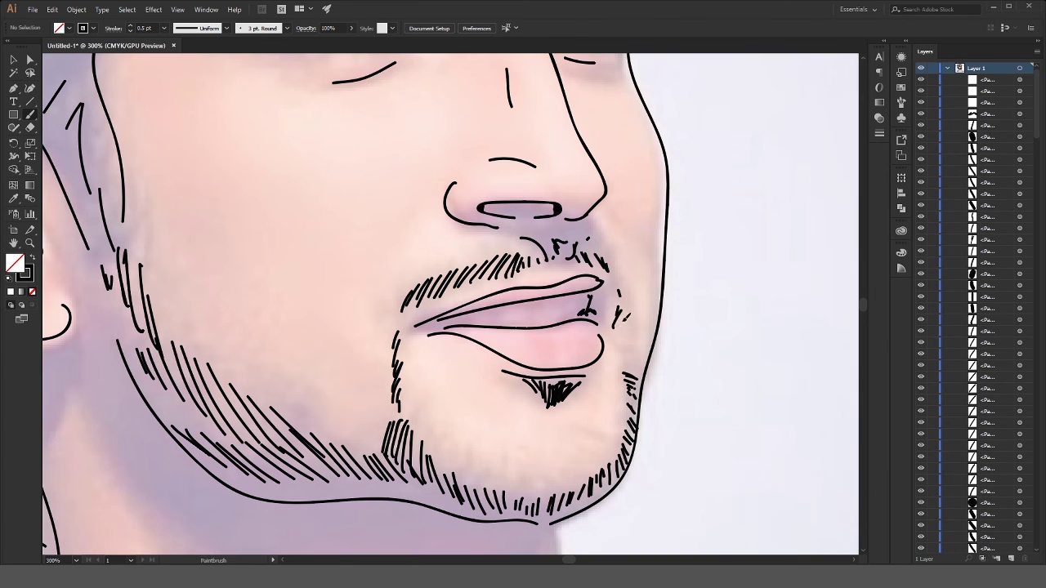
mouse_move(616, 350)
mouse_down()
mouse_move(621, 314)
mouse_move(629, 346)
mouse_up()
drag(629, 371, 634, 355)
- Brush the neck side and right shoulder, the throat notch, the jaw underside and short throat strokes
scroll(600, 396, down, 2)
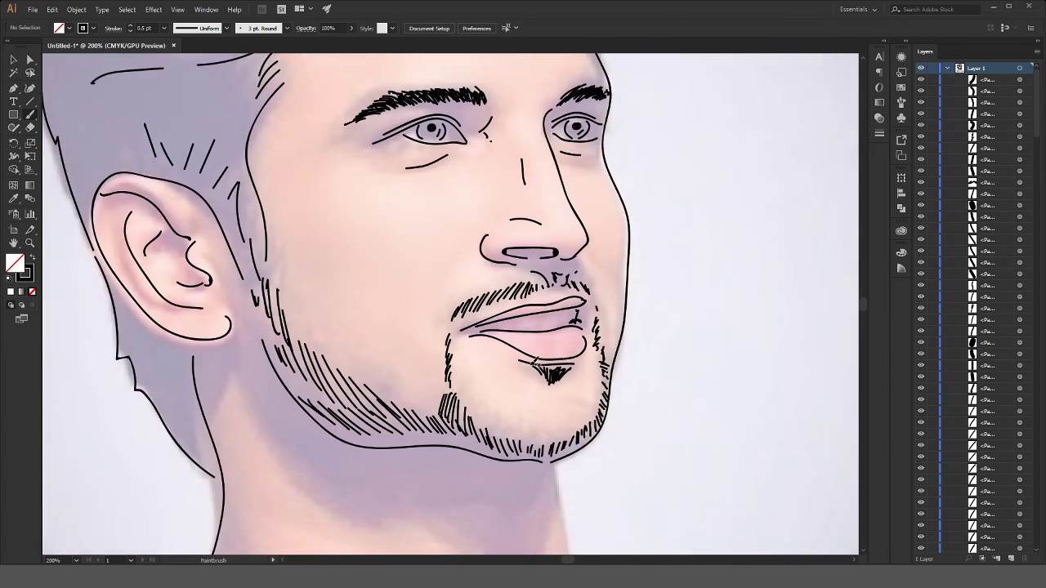
scroll(532, 357, up, 1)
scroll(534, 357, down, 1)
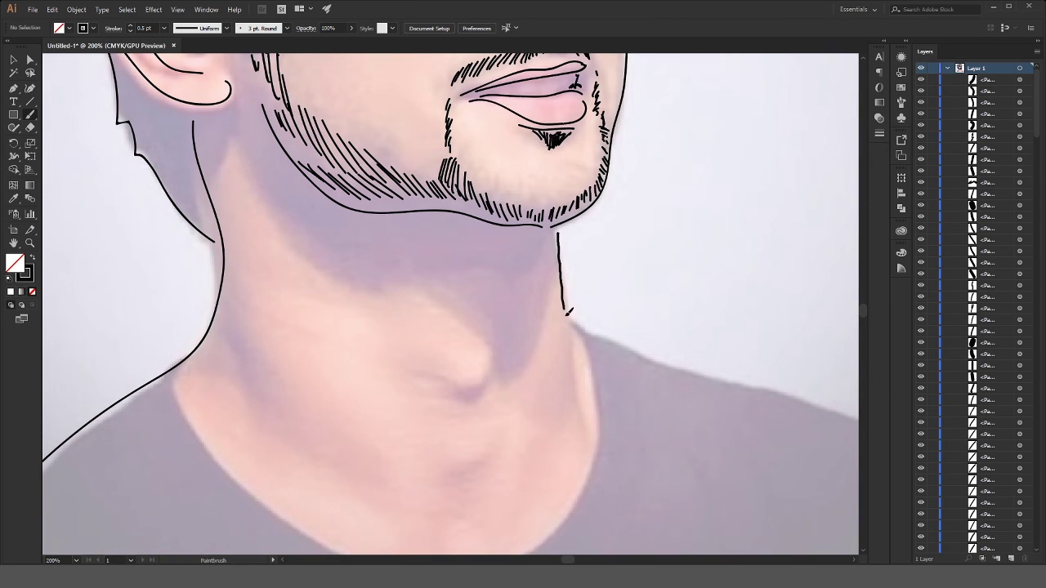
mouse_move(567, 312)
mouse_down()
mouse_move(586, 420)
mouse_move(708, 367)
mouse_move(858, 419)
mouse_up()
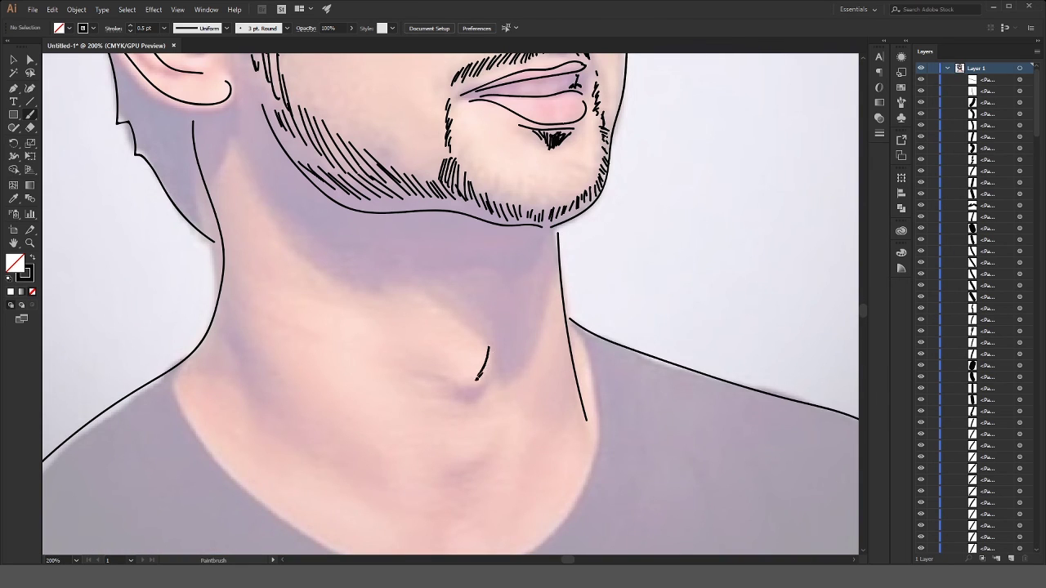
drag(478, 378, 430, 385)
drag(266, 192, 535, 265)
drag(464, 298, 485, 324)
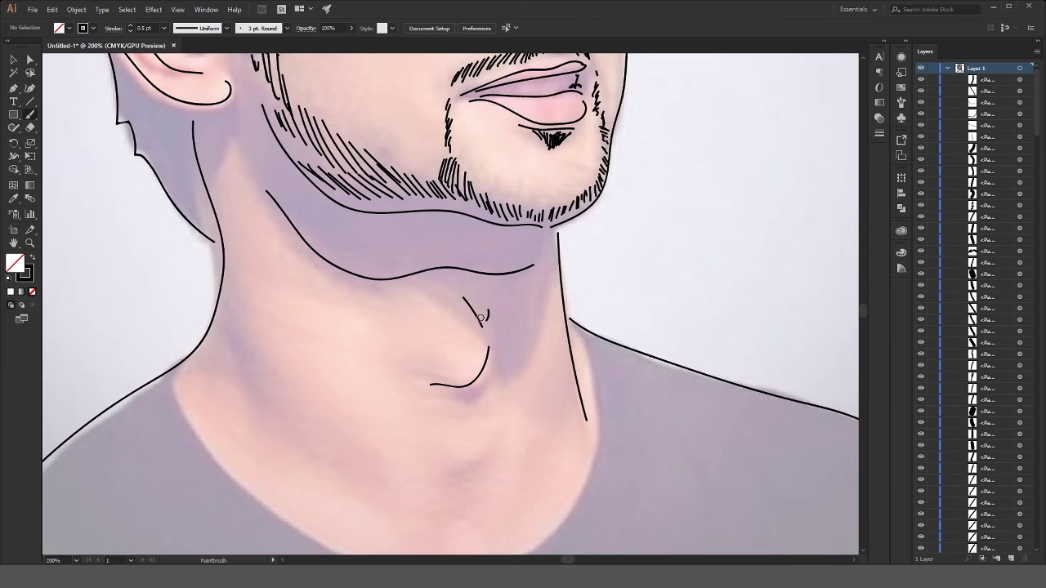
- Draw the T-shirt neckline curving around to the shoulder
scroll(481, 317, down, 1)
drag(253, 292, 577, 280)
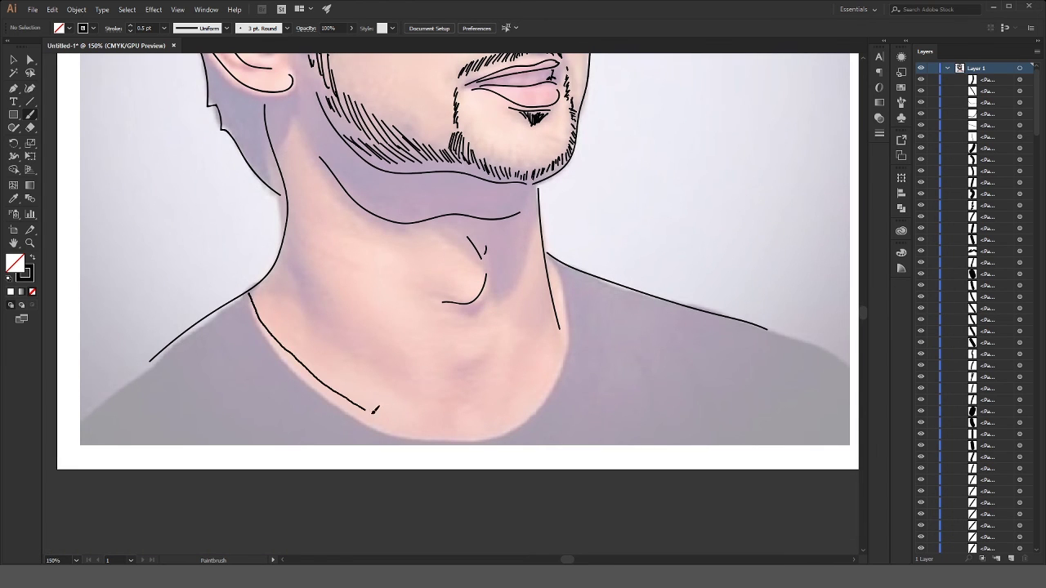
scroll(506, 263, down, 3)
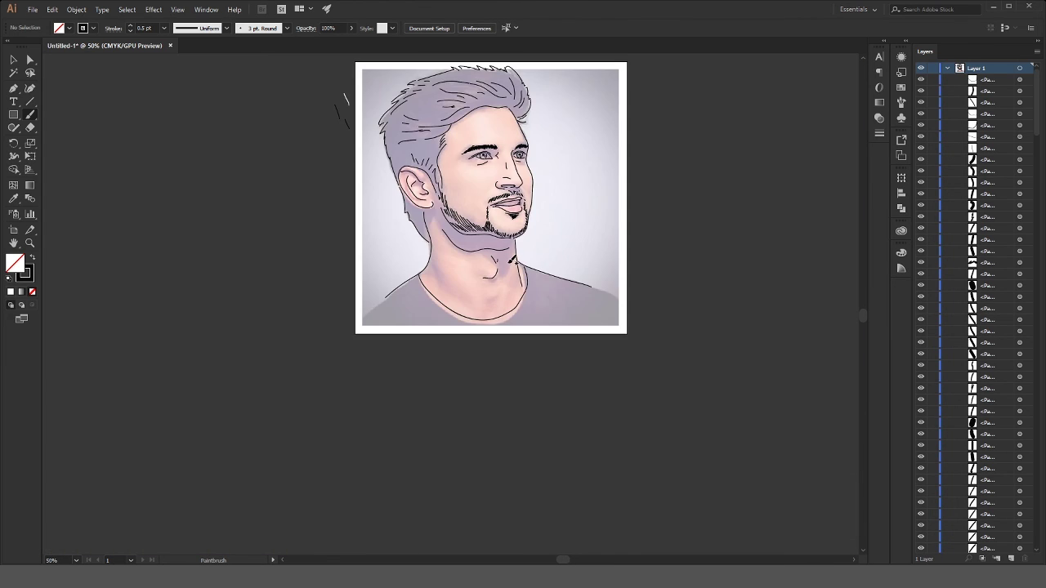